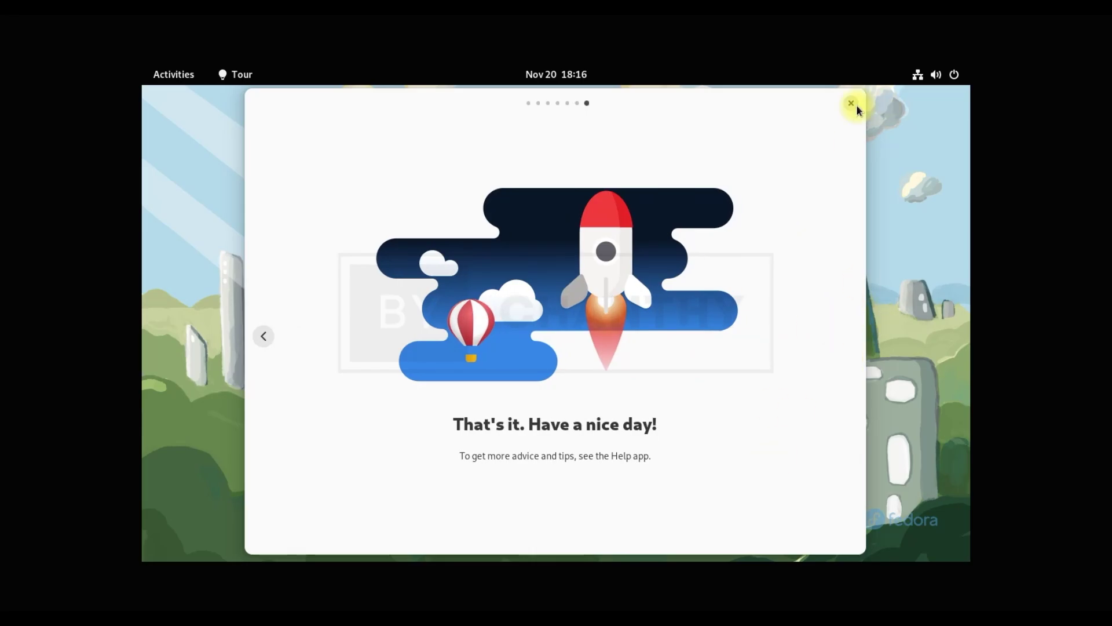
# Step: Close the welcome tour, glance into the Utilities folder, and open then close Maps
pyautogui.click(623, 530)
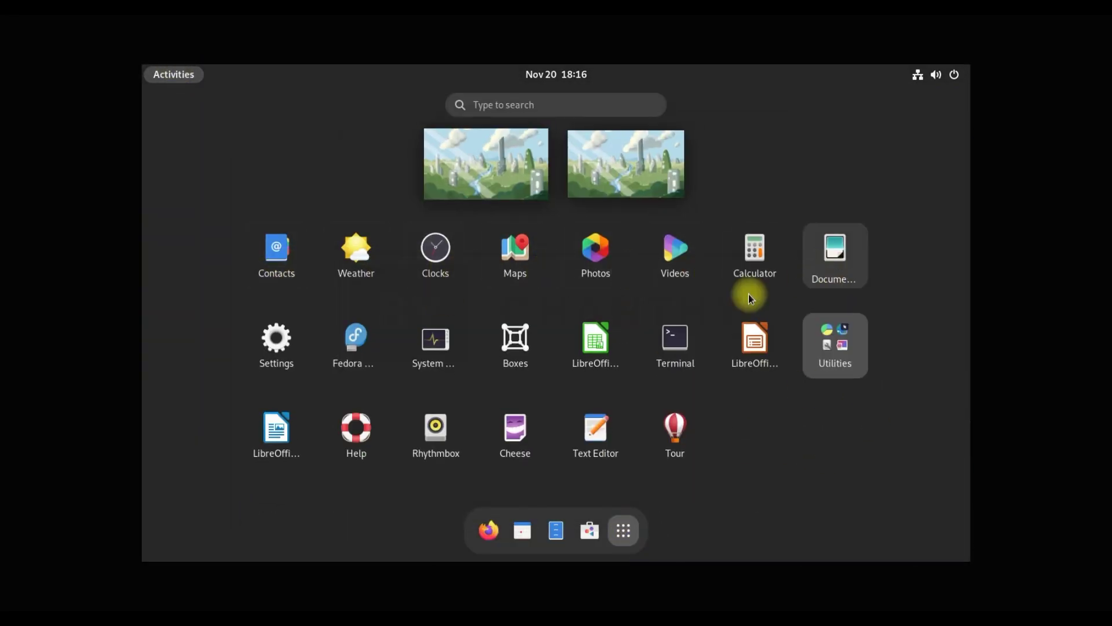
pyautogui.click(837, 346)
pyautogui.press('Escape')
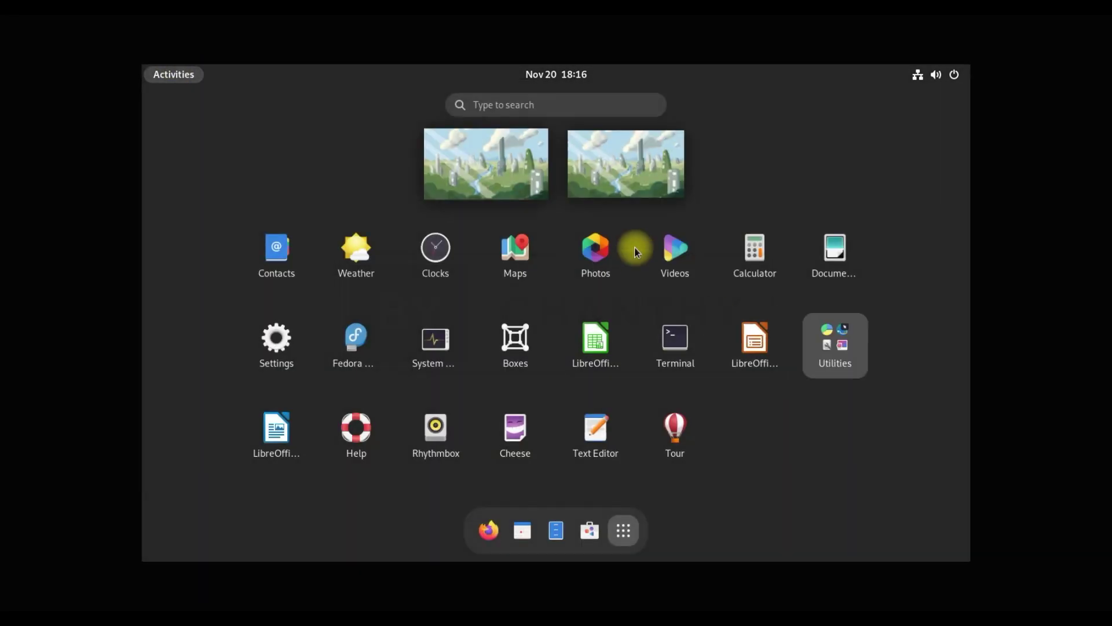
pyautogui.click(505, 250)
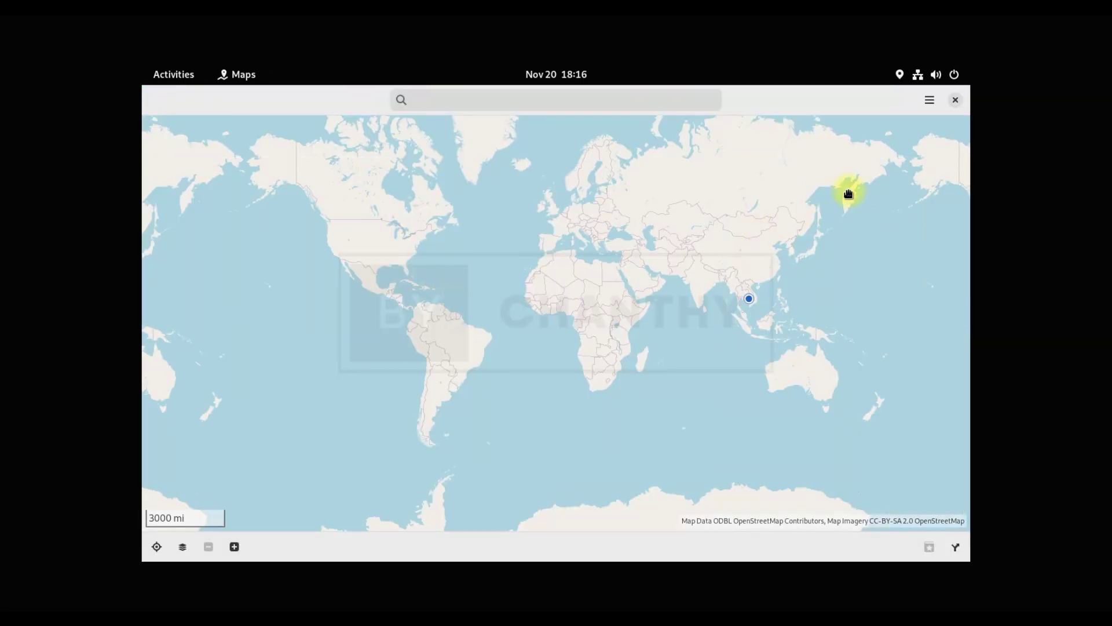
pyautogui.click(955, 100)
# Step: Launch Photos, view its Albums and Favourites, then close it
pyautogui.click(174, 74)
pyautogui.click(623, 530)
pyautogui.click(592, 262)
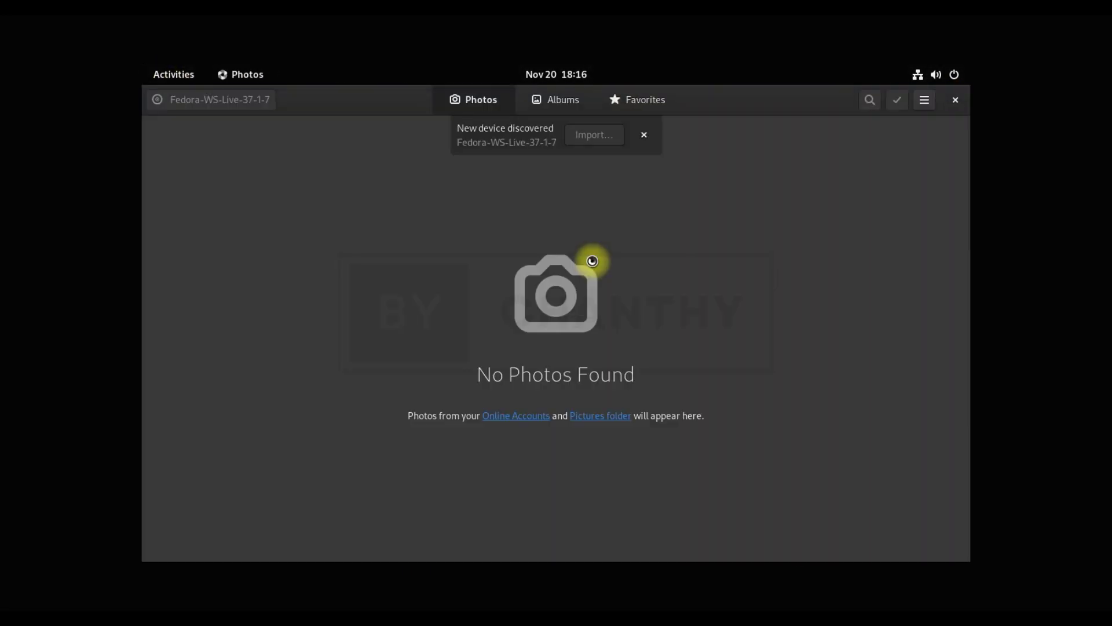
pyautogui.click(556, 100)
pyautogui.click(629, 100)
pyautogui.click(955, 100)
# Step: Open Calculator and cycle through Advanced, Financial, Programming and Keyboard modes, then close it
pyautogui.click(176, 76)
pyautogui.click(623, 530)
pyautogui.click(757, 250)
pyautogui.click(320, 158)
pyautogui.click(305, 213)
pyautogui.click(422, 157)
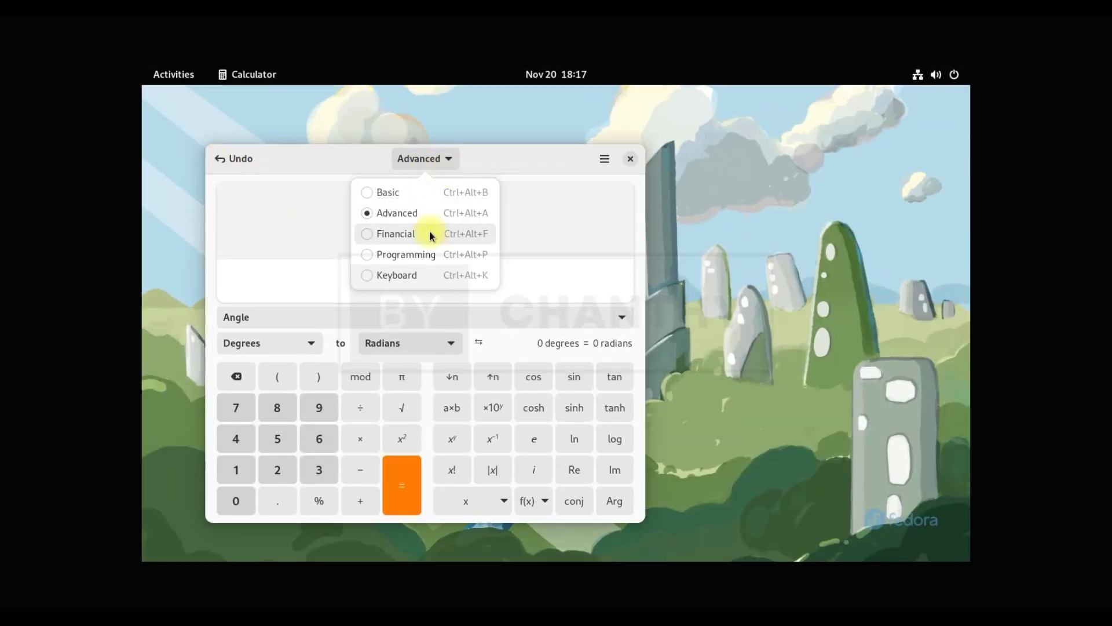
pyautogui.click(427, 233)
pyautogui.click(427, 253)
pyautogui.click(437, 262)
pyautogui.click(631, 144)
# Step: Launch Videos and browse the Apple Movie Trailers channel under Channels
pyautogui.press('super+a')
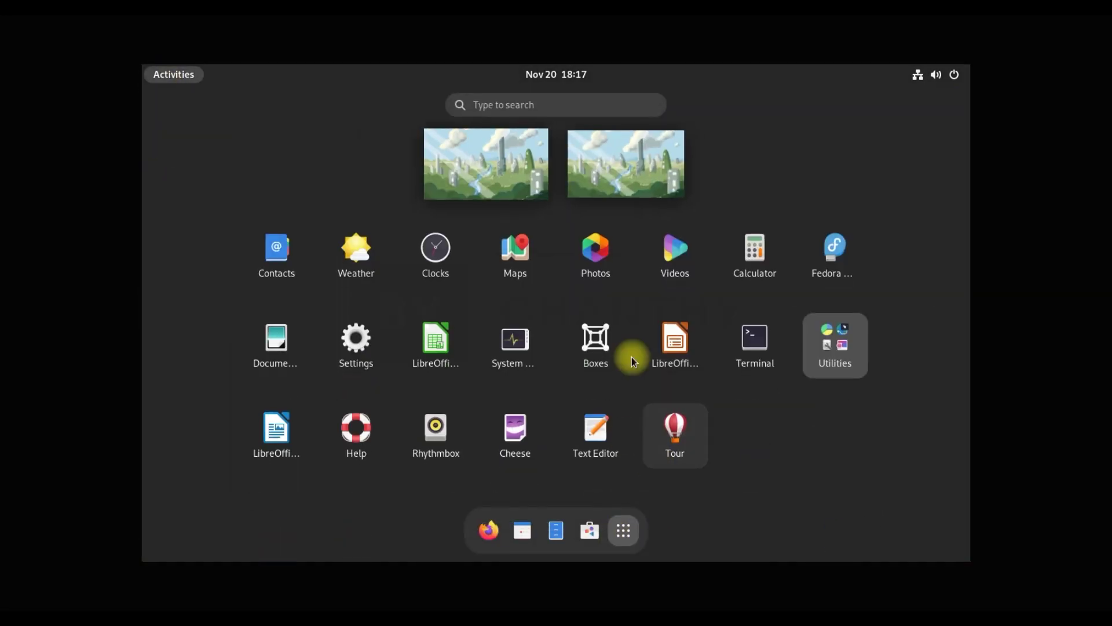
pyautogui.click(666, 255)
pyautogui.click(582, 102)
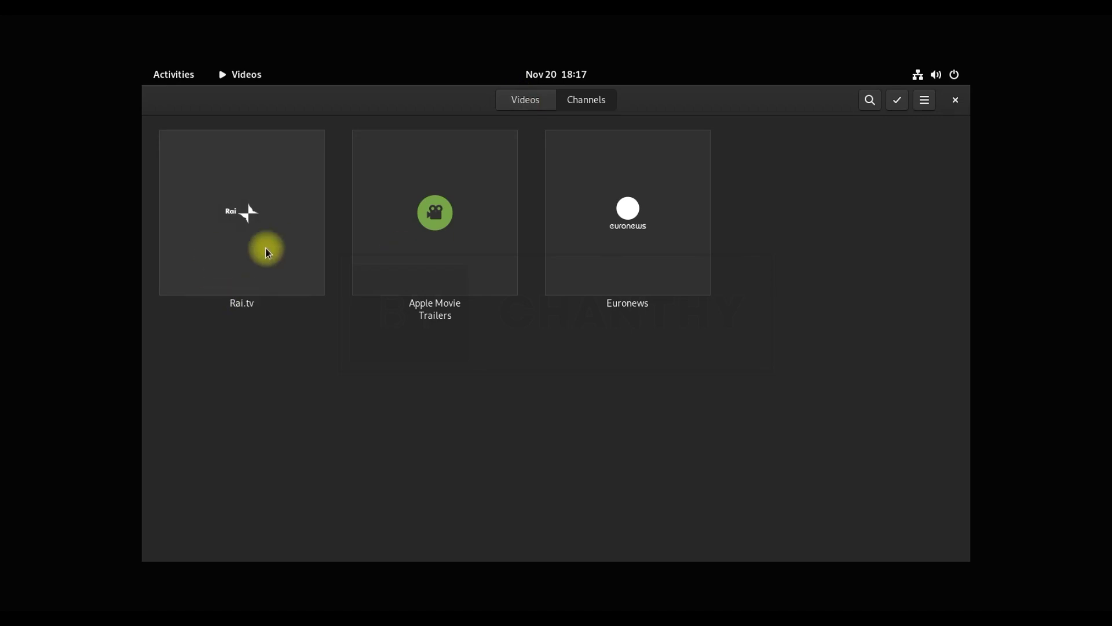
pyautogui.click(482, 238)
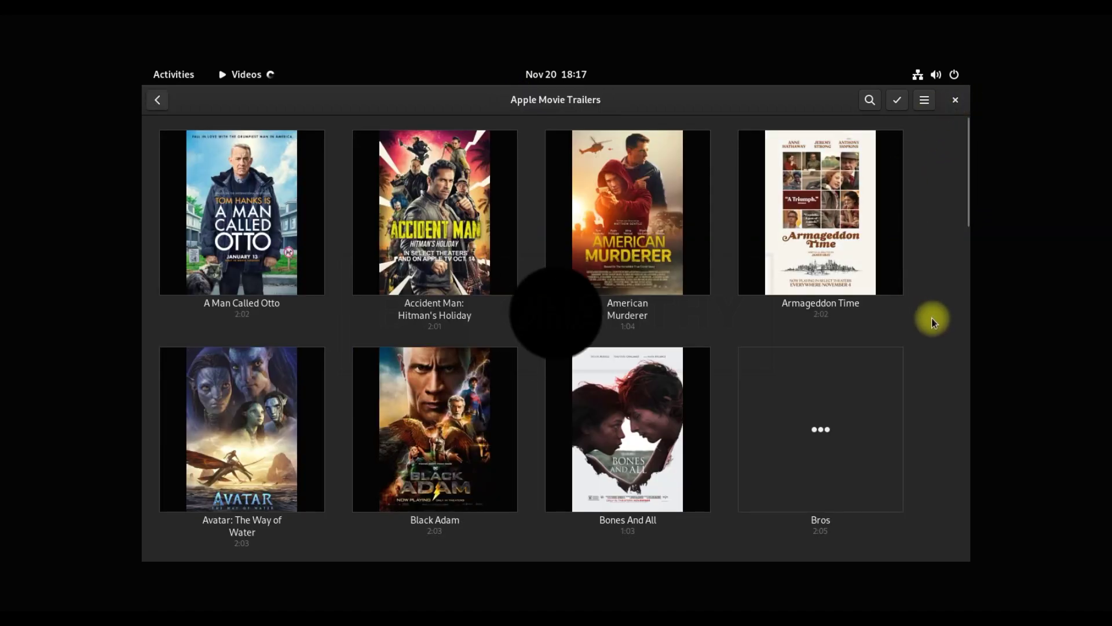
pyautogui.scroll(-5, 931, 318)
pyautogui.scroll(5, 931, 317)
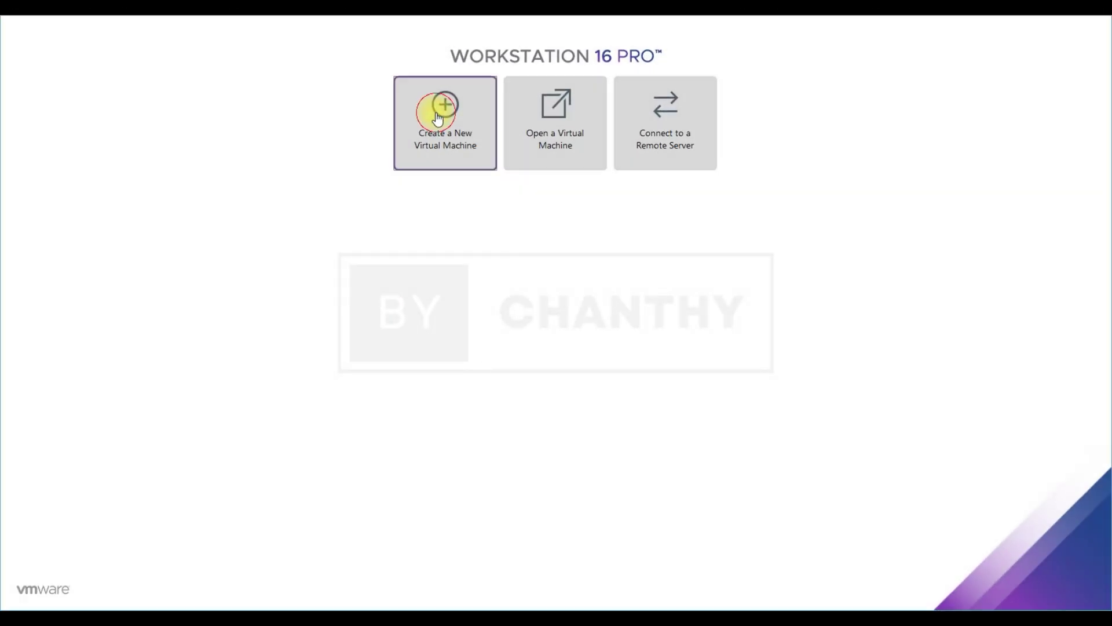
# Step: Start a Typical new VM using the Fedora-Workstation-Live-x86_64-37-1.7 ISO as installer disc
pyautogui.click(437, 118)
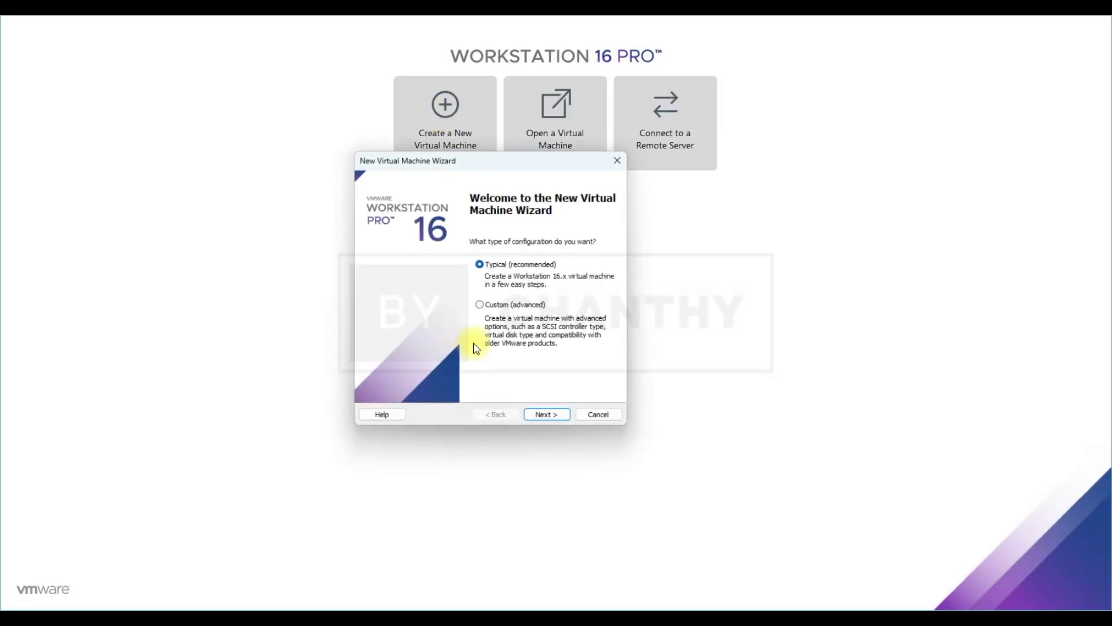
pyautogui.click(542, 415)
pyautogui.click(583, 315)
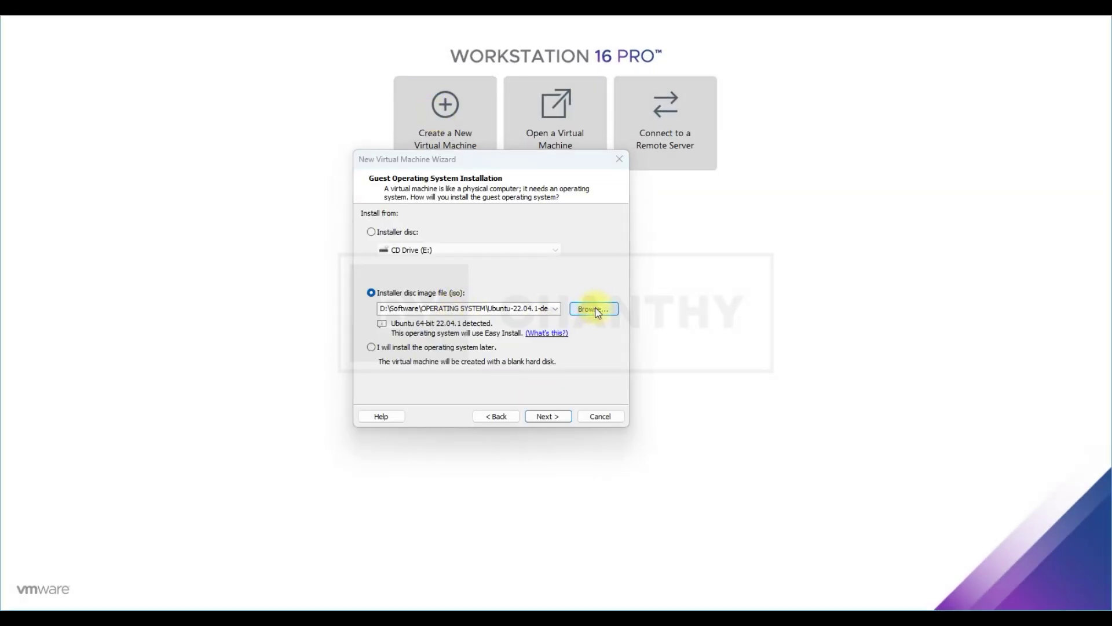
pyautogui.click(600, 317)
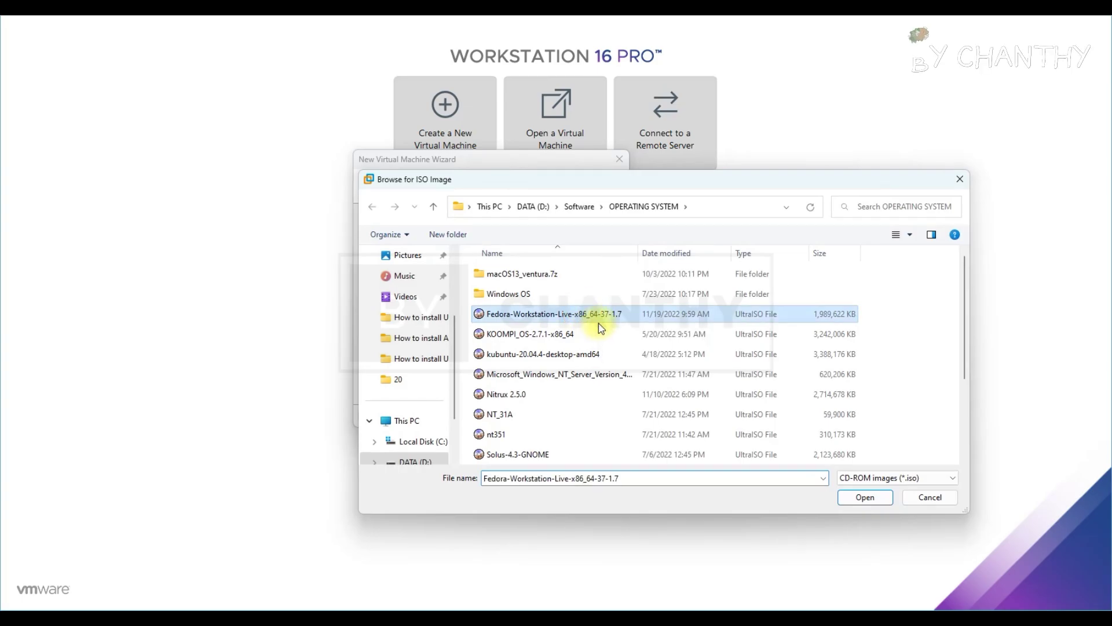
pyautogui.click(860, 499)
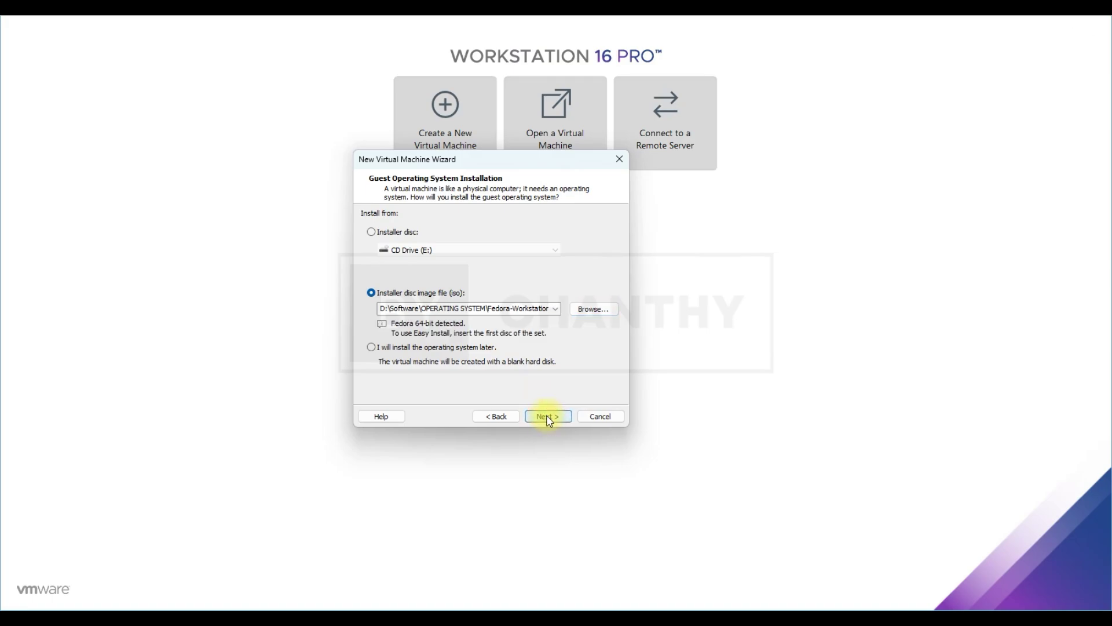
pyautogui.click(547, 416)
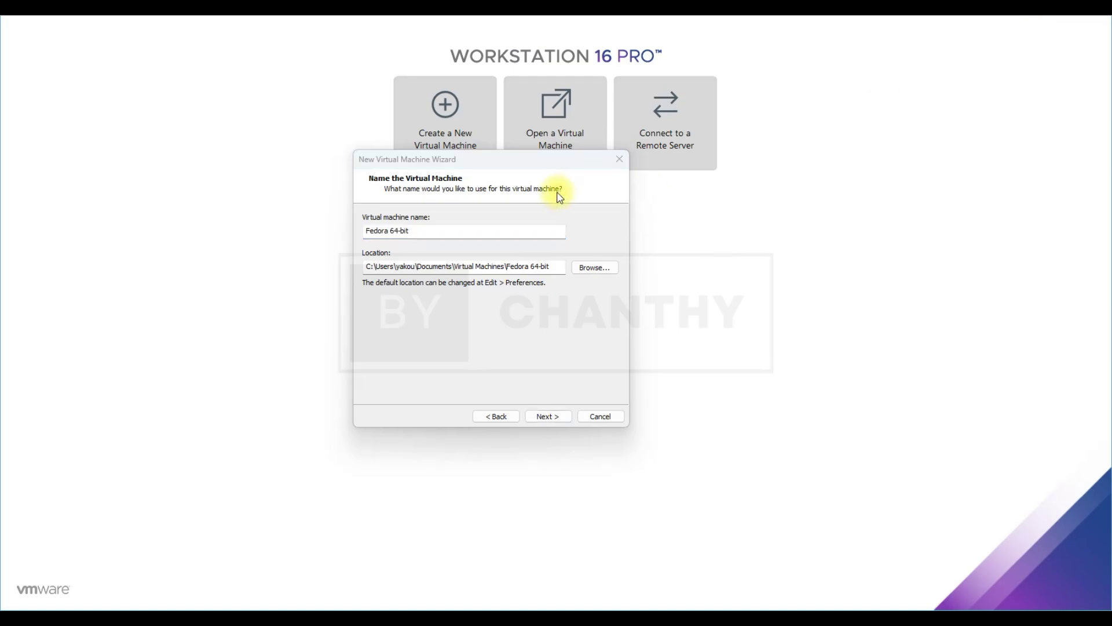
# Step: Name the virtual machine 'Fedora 37' and accept the 60 GB disk
pyautogui.moveTo(417, 230); pyautogui.dragTo(390, 232)
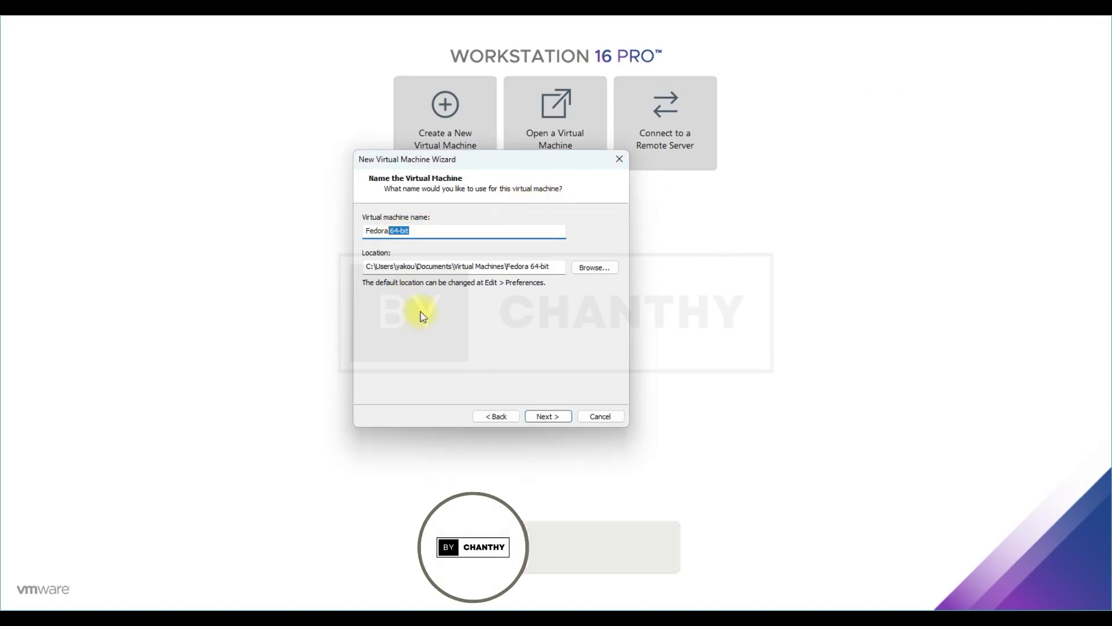
pyautogui.write('37')
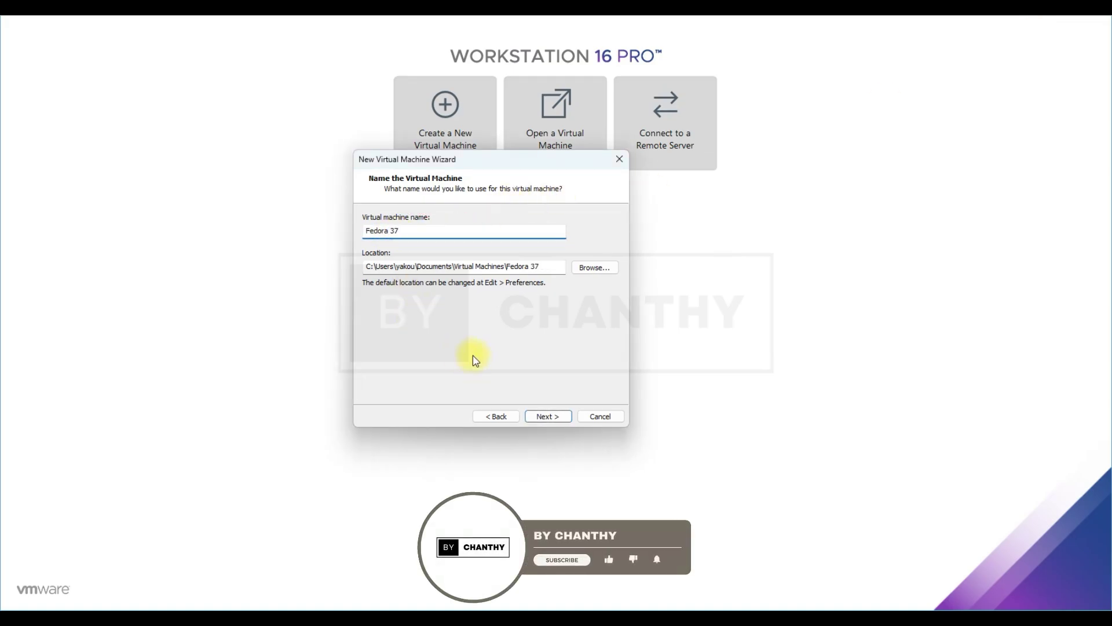
pyautogui.click(547, 416)
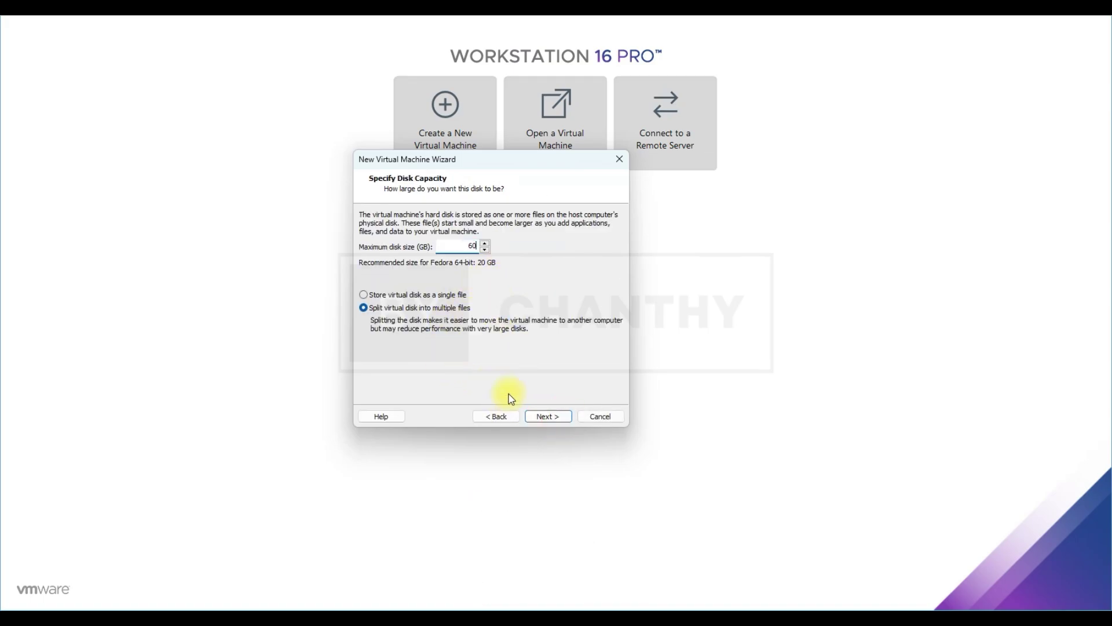
pyautogui.click(567, 416)
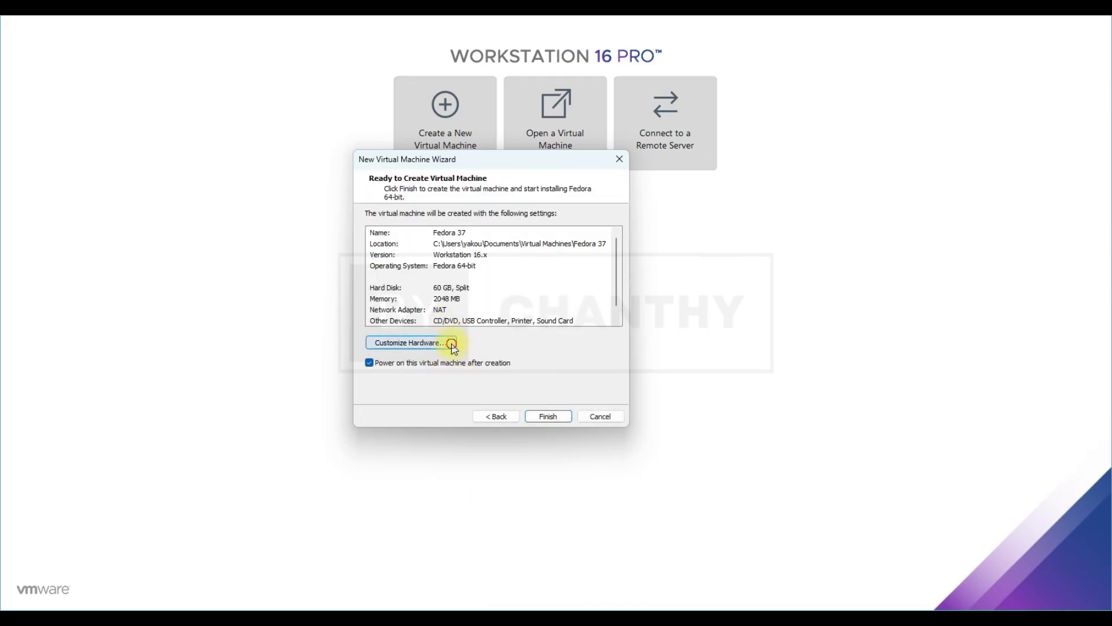
# Step: Raise the VM memory to 4096 MB, then finish creating and powering it on
pyautogui.click(454, 348)
pyautogui.moveTo(516, 224); pyautogui.dragTo(519, 218)
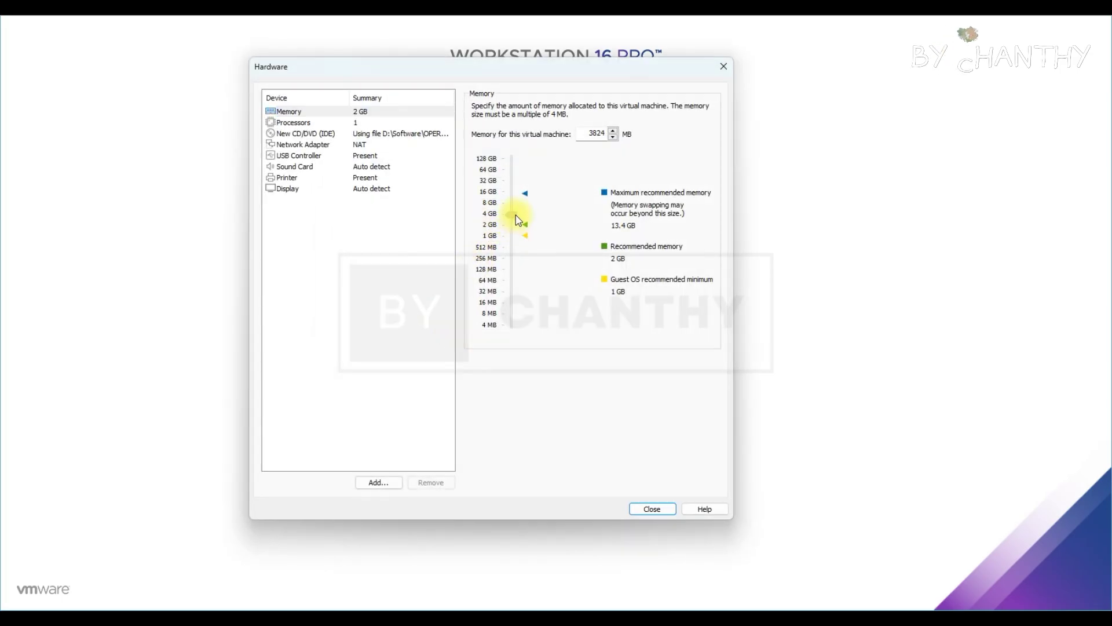
pyautogui.click(655, 510)
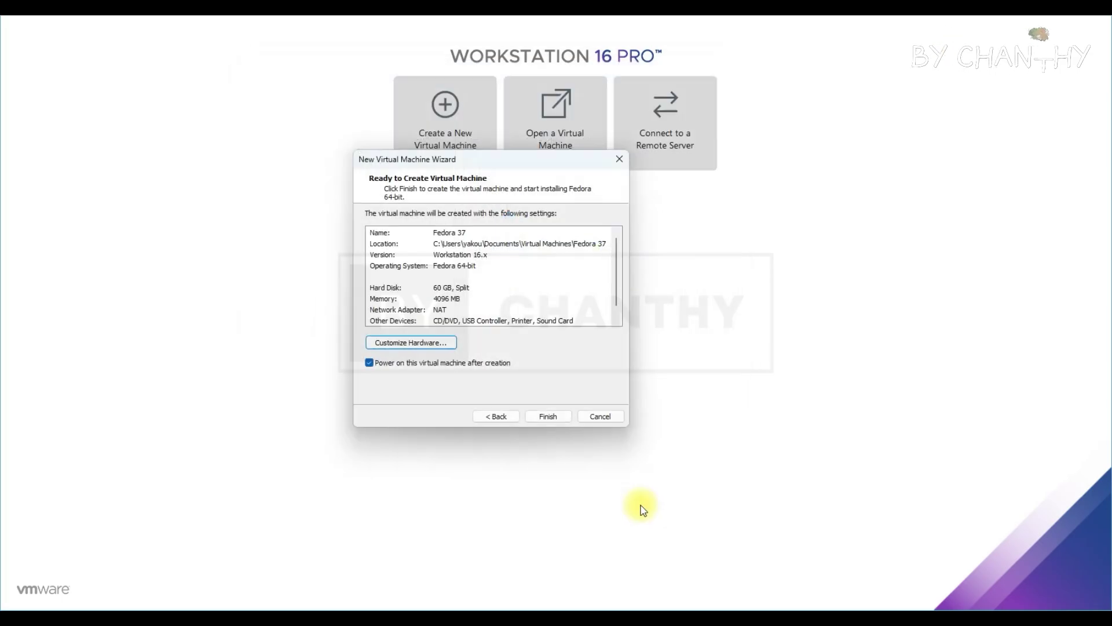
pyautogui.click(549, 415)
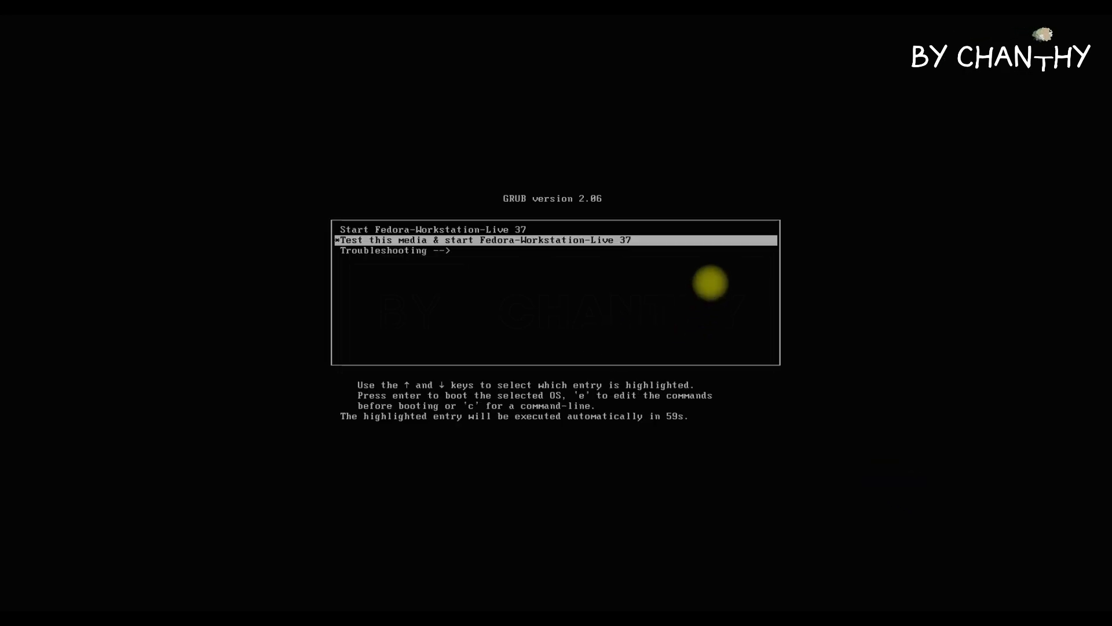
# Step: Boot the Fedora GRUB entry and skip the installation media check
pyautogui.press('Return')
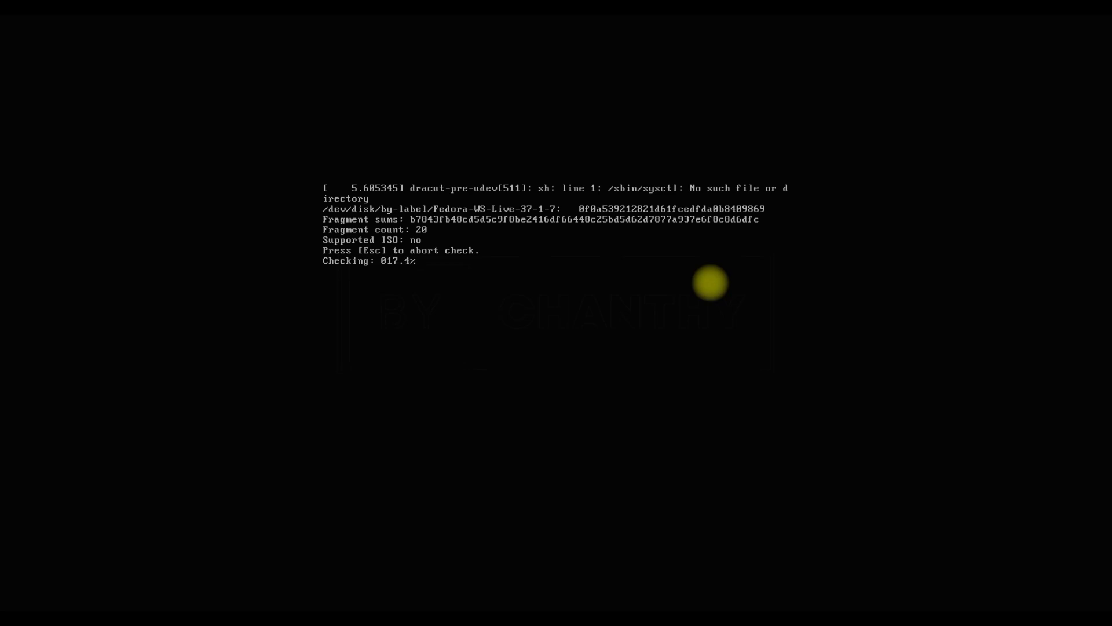
pyautogui.press('Escape')
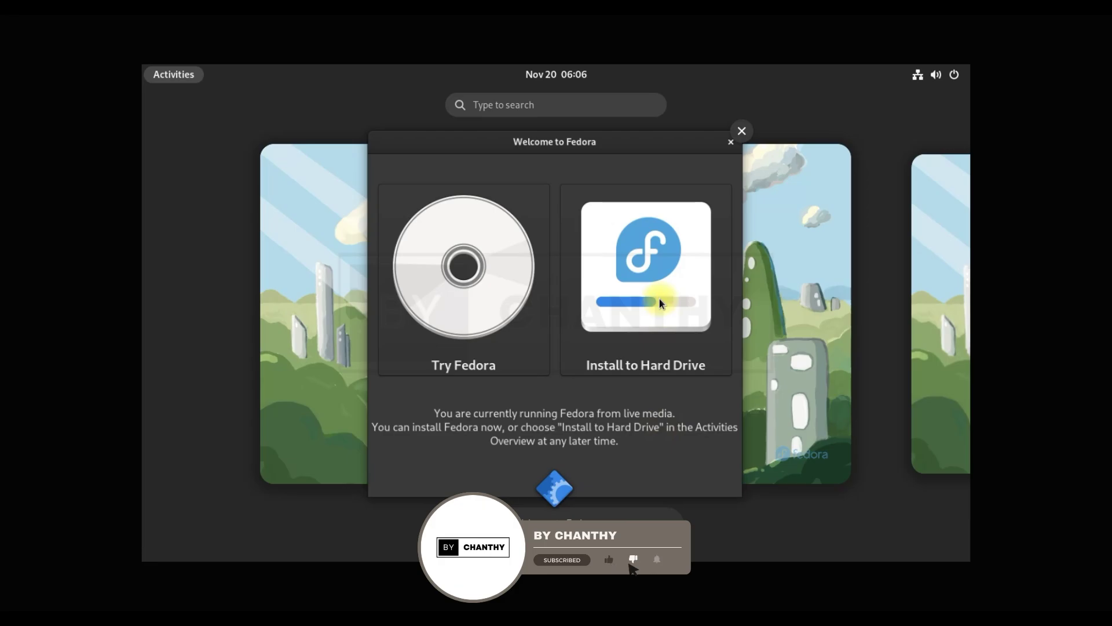
# Step: Start Install to Hard Drive and keep English (United States) as the installation language
pyautogui.click(651, 268)
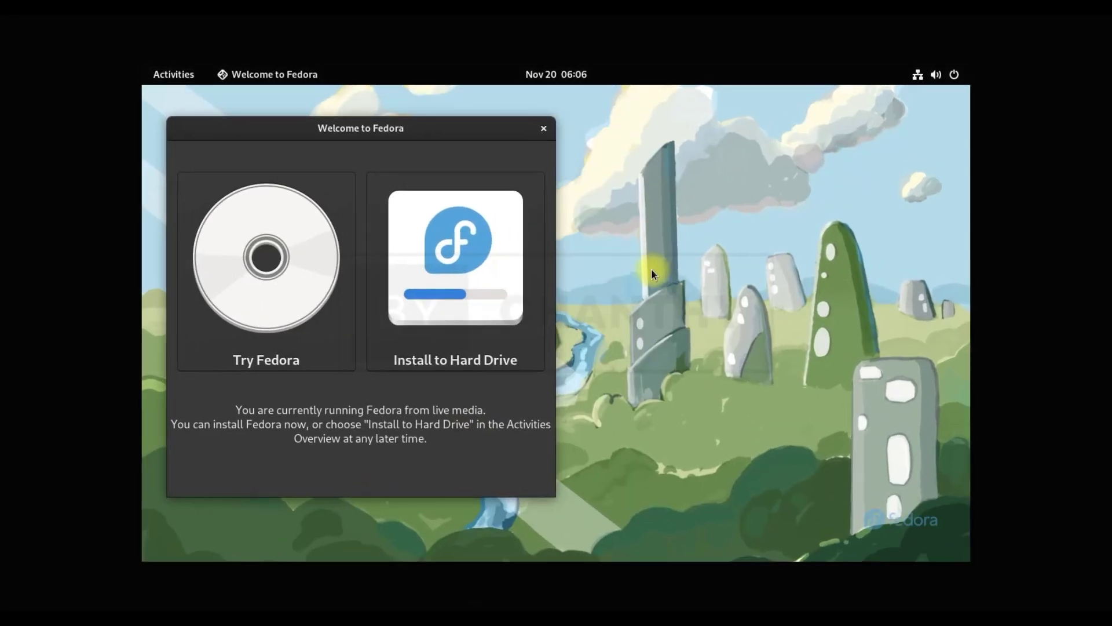
pyautogui.click(505, 273)
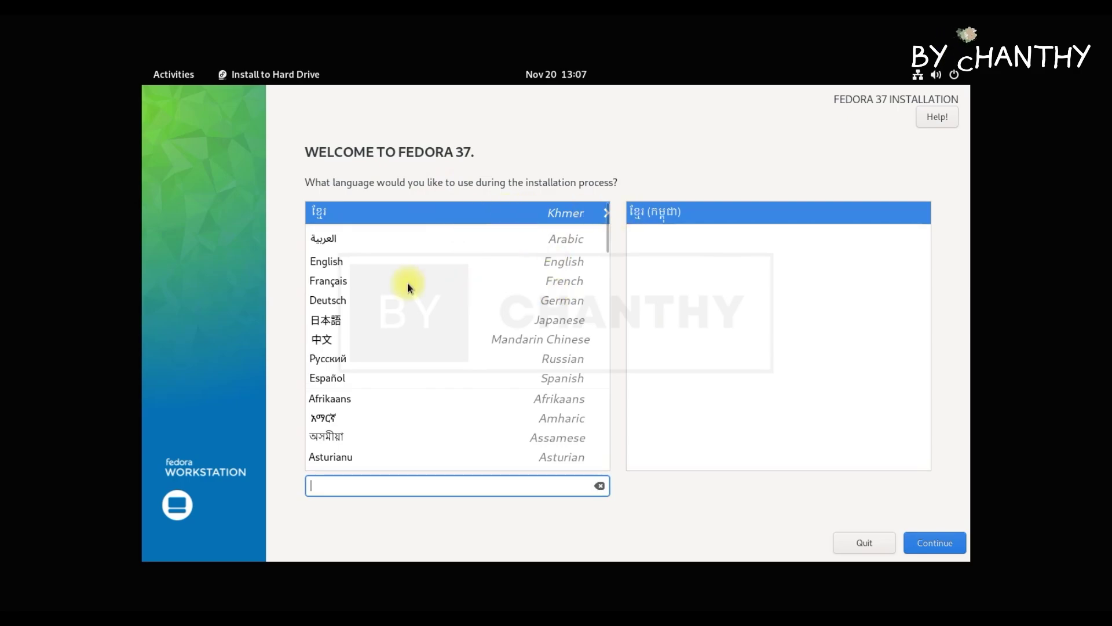
pyautogui.click(352, 259)
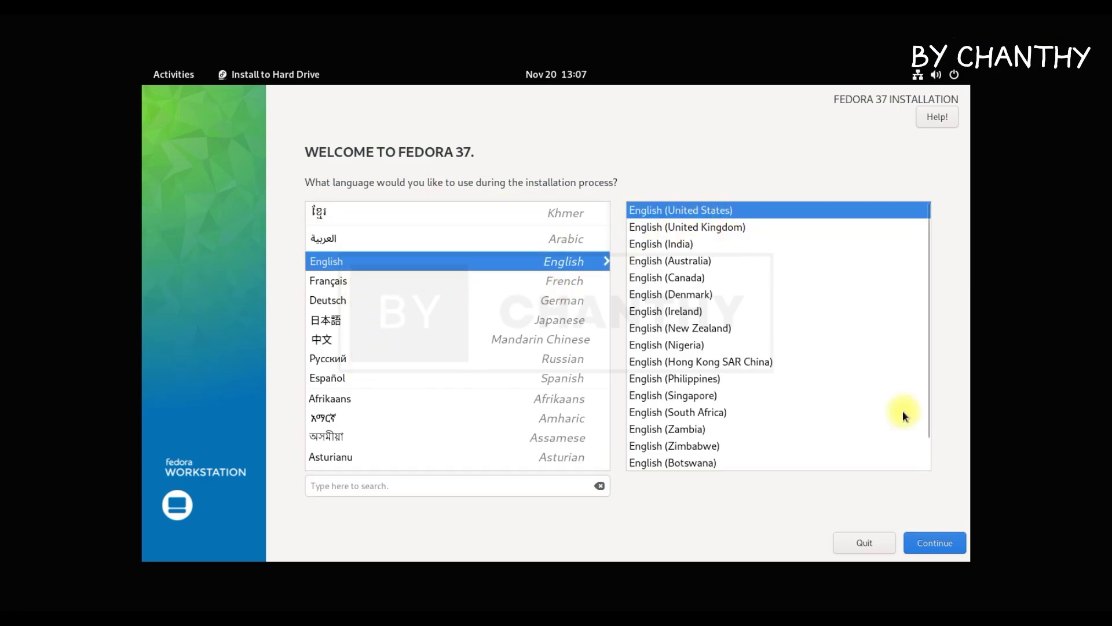
pyautogui.click(931, 543)
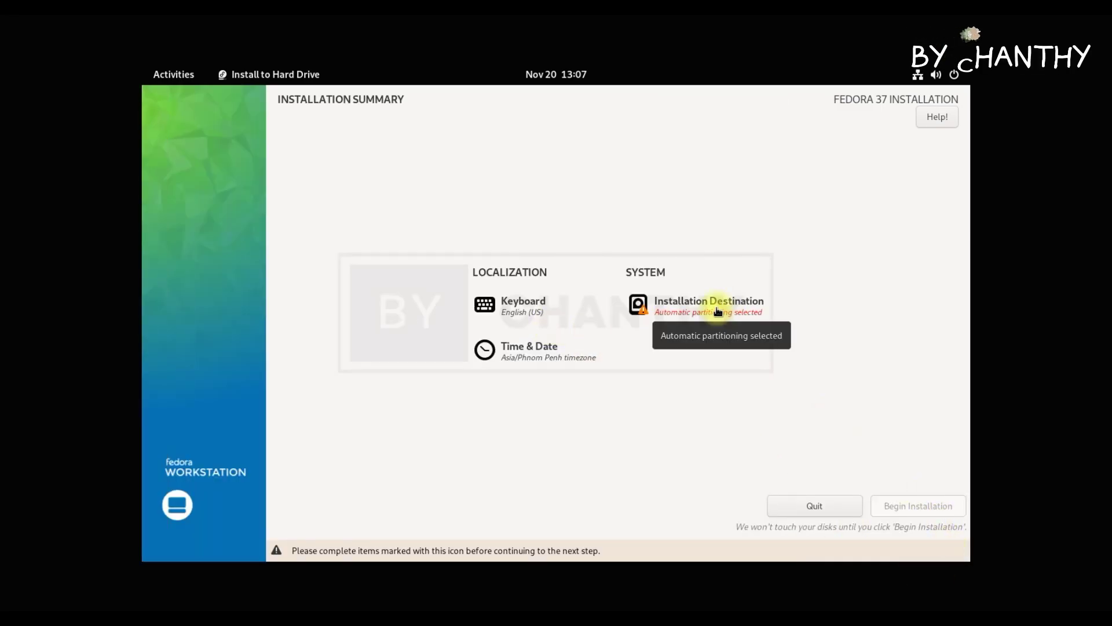
# Step: Select the 60 GiB sda disk as installation destination and begin the installation
pyautogui.click(718, 312)
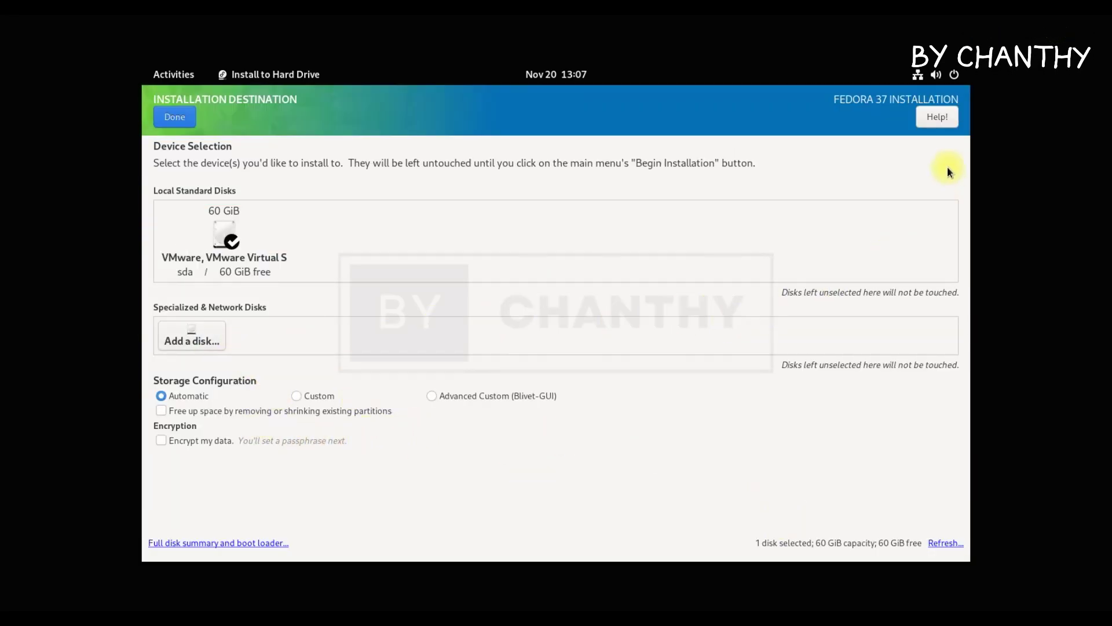
pyautogui.click(220, 237)
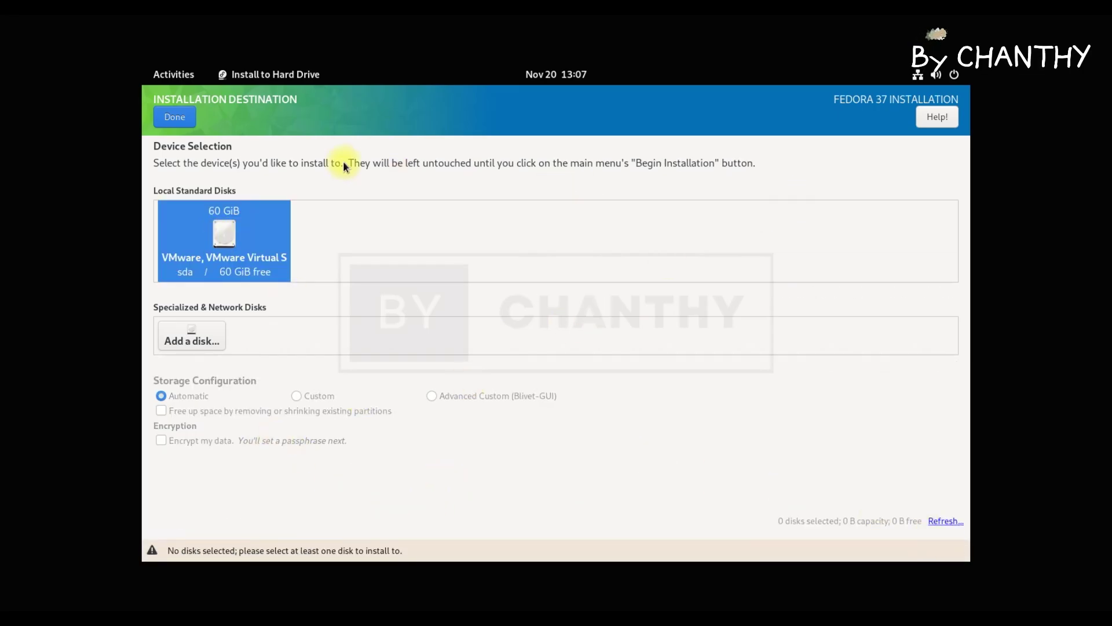
pyautogui.click(174, 116)
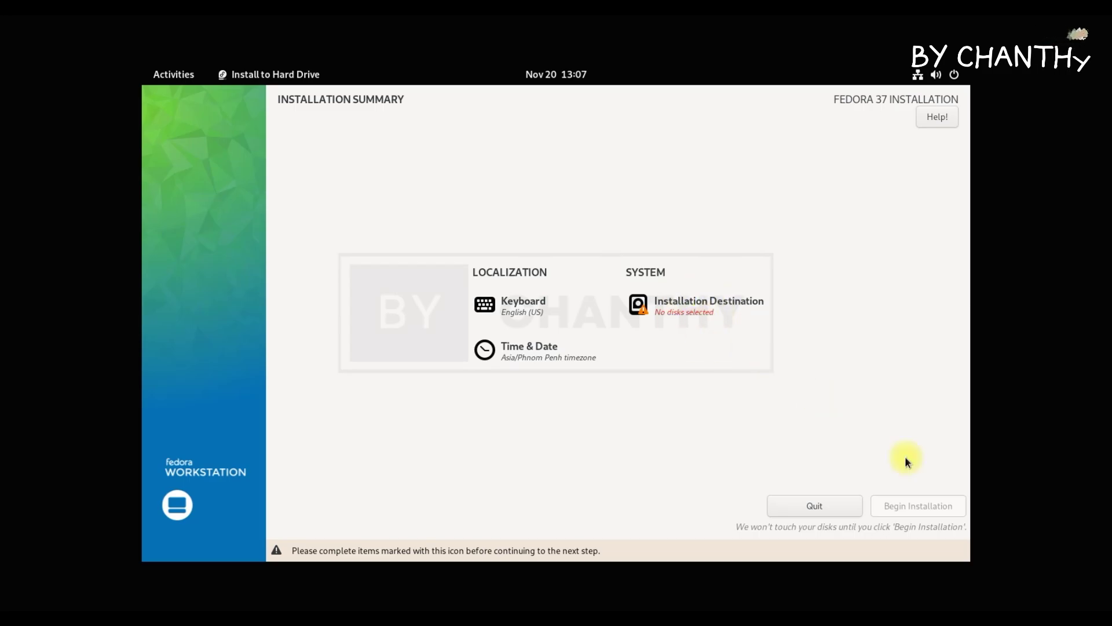
pyautogui.click(693, 310)
pyautogui.click(249, 242)
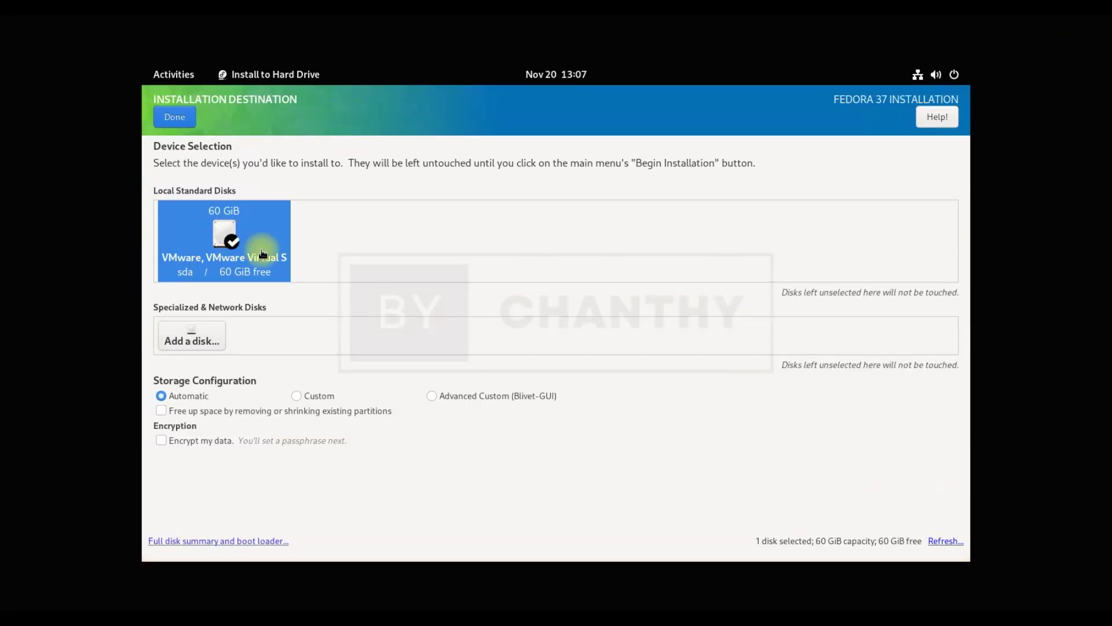
pyautogui.click(169, 118)
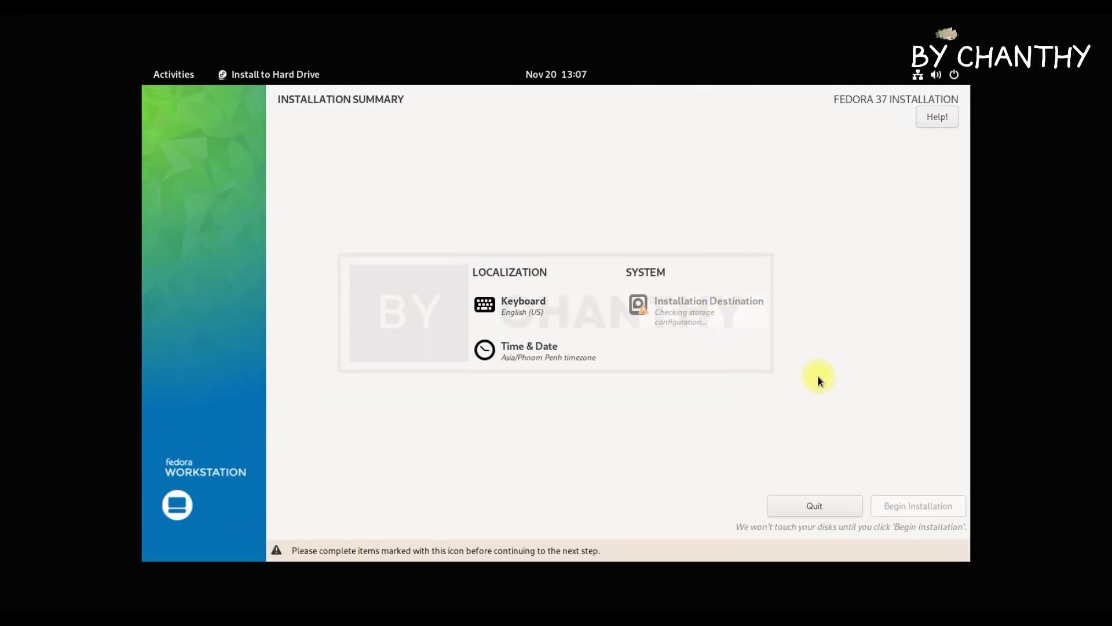
pyautogui.click(926, 528)
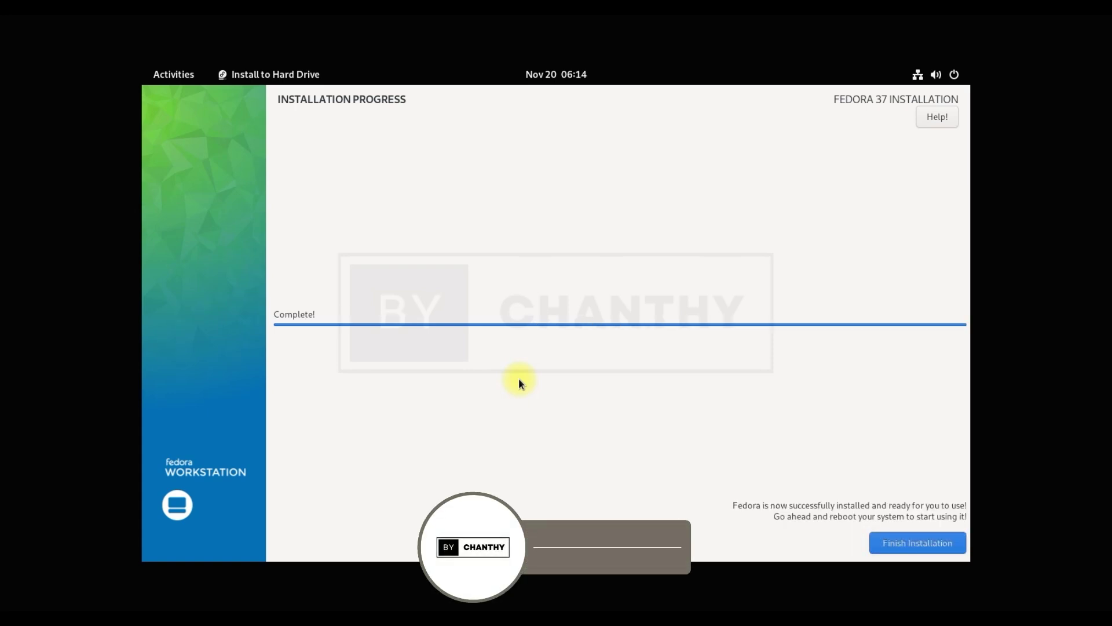
# Step: Finish the installation, closing the installer and returning to the live desktop
pyautogui.click(928, 543)
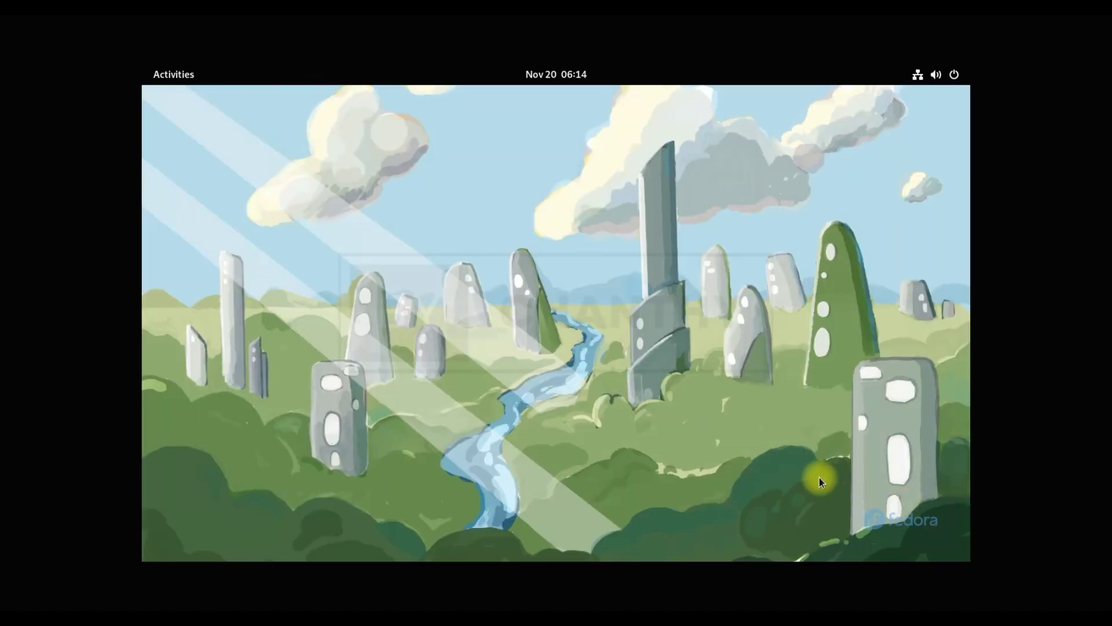
pyautogui.click(168, 74)
pyautogui.click(724, 340)
# Step: Restart the live system from the quick settings Power Off menu
pyautogui.click(953, 74)
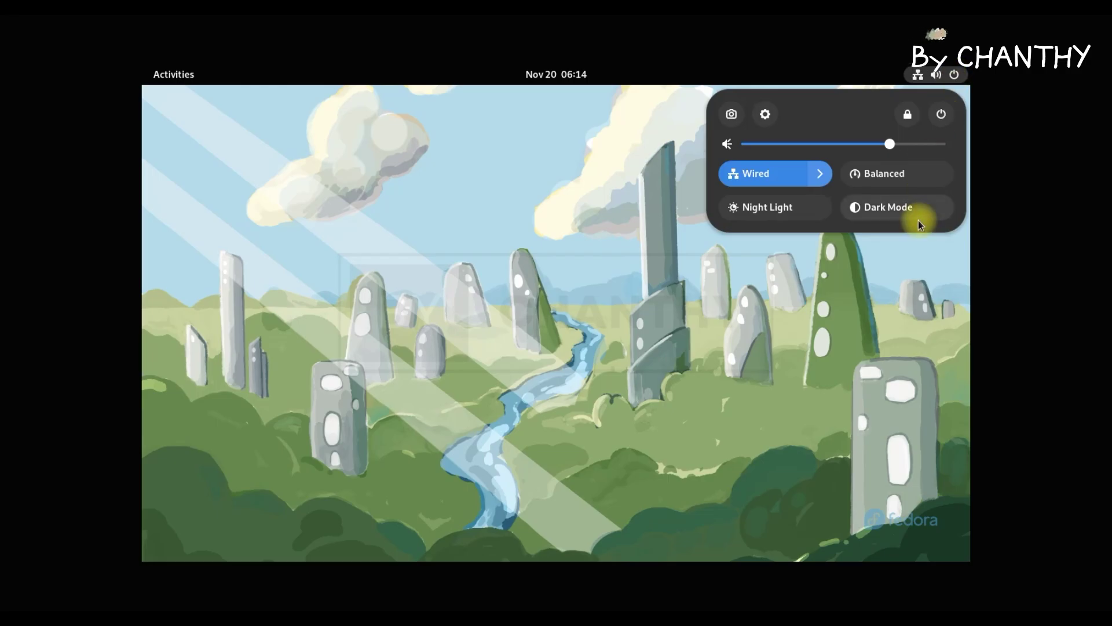
pyautogui.click(941, 114)
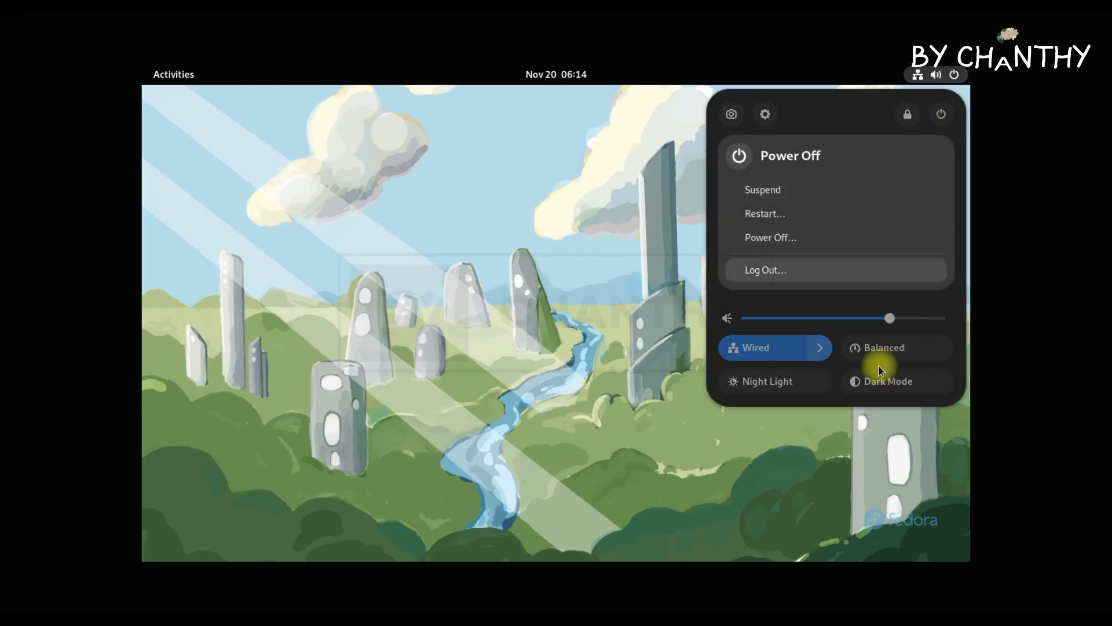
pyautogui.click(797, 213)
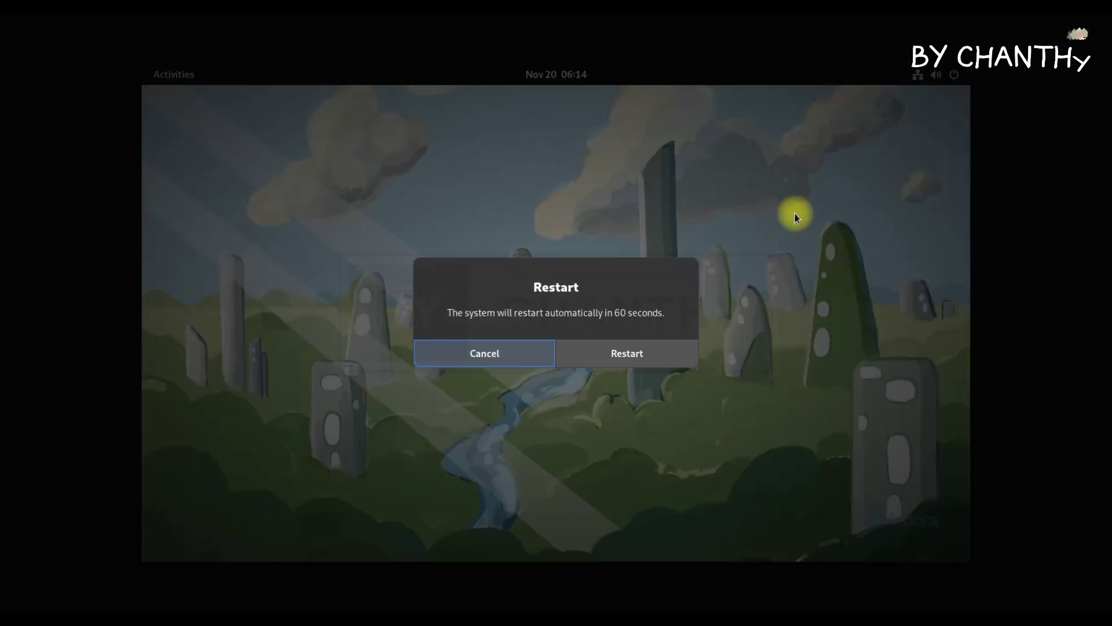
pyautogui.click(655, 356)
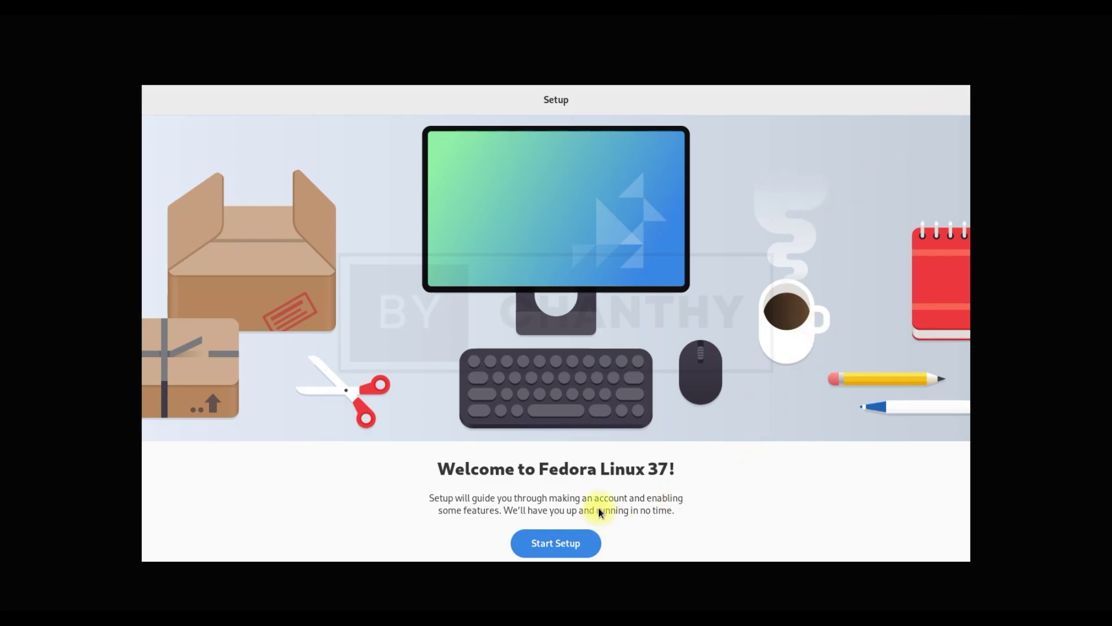
# Step: Start setup, keep privacy and third-party repository defaults, and skip Online Accounts
pyautogui.click(587, 545)
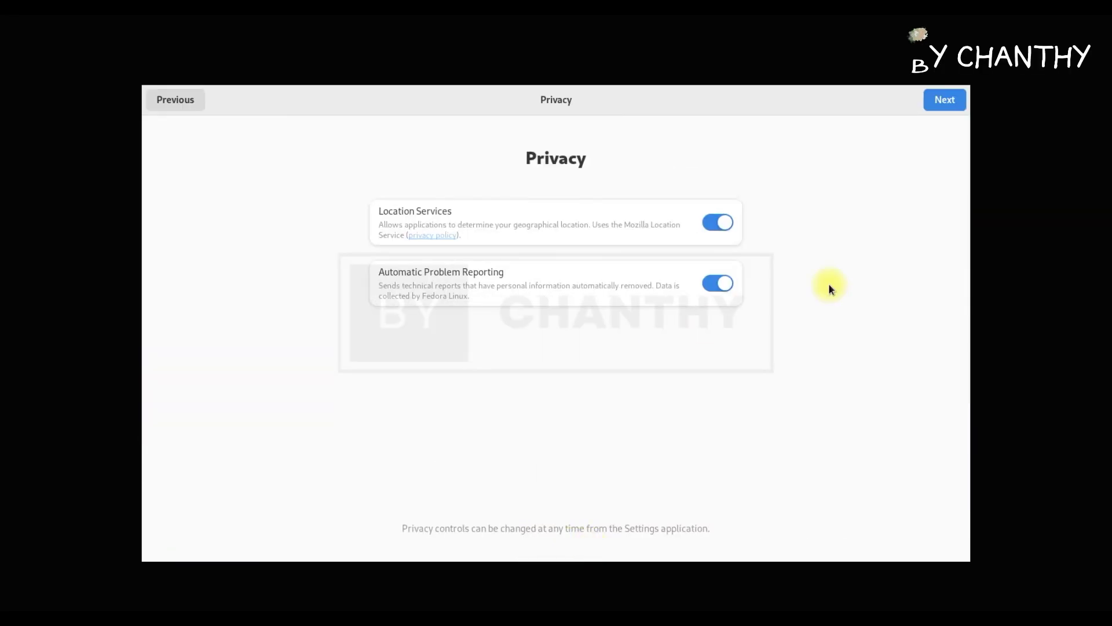
pyautogui.click(953, 98)
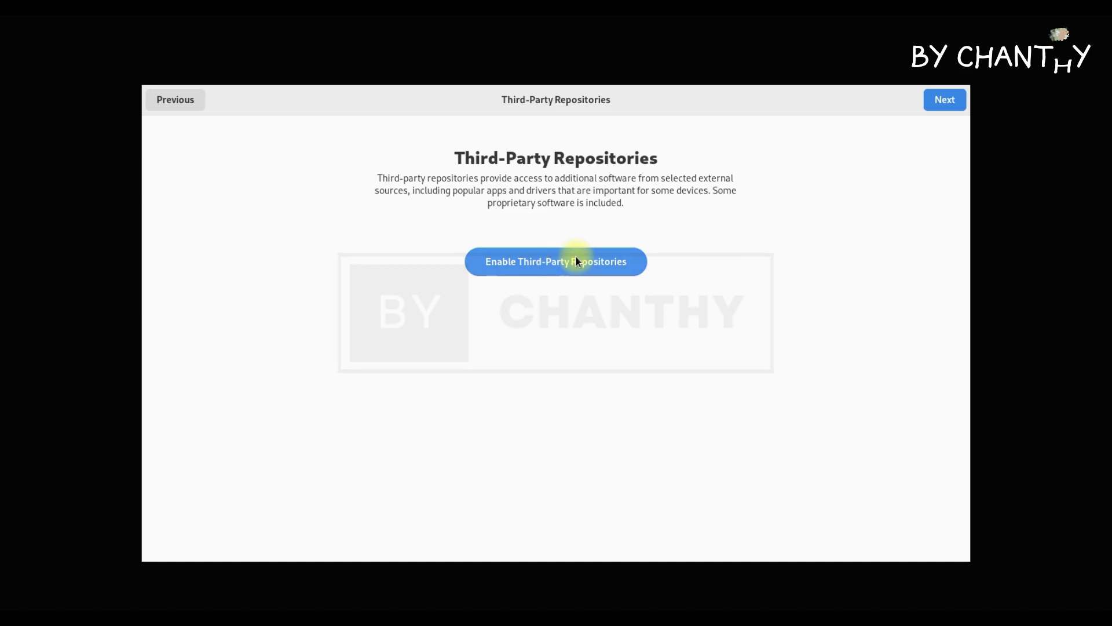
pyautogui.click(950, 103)
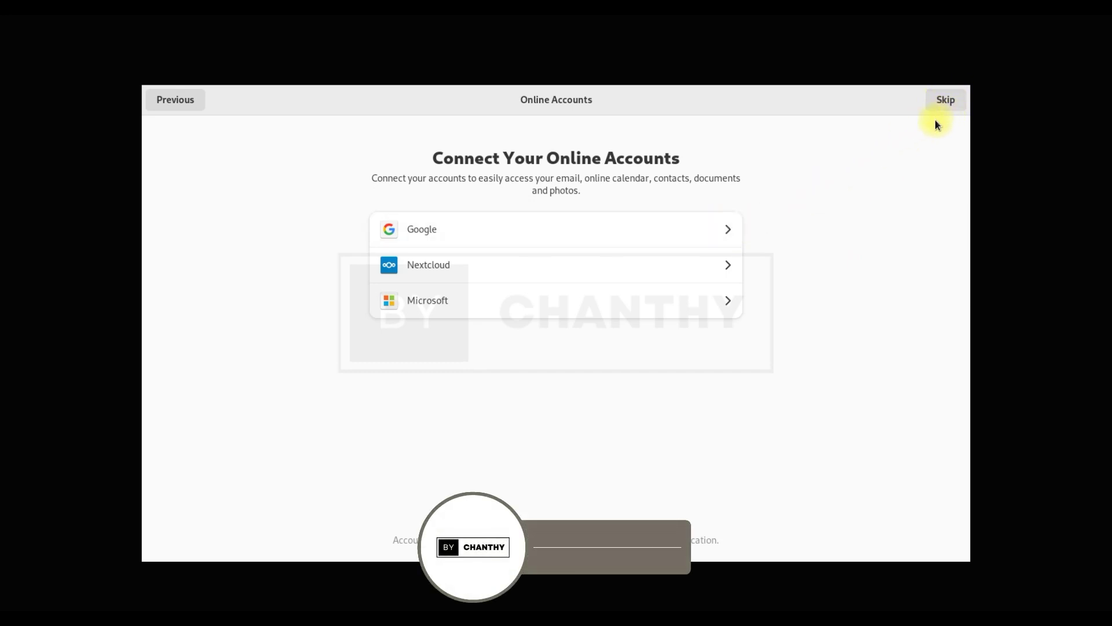
pyautogui.click(945, 103)
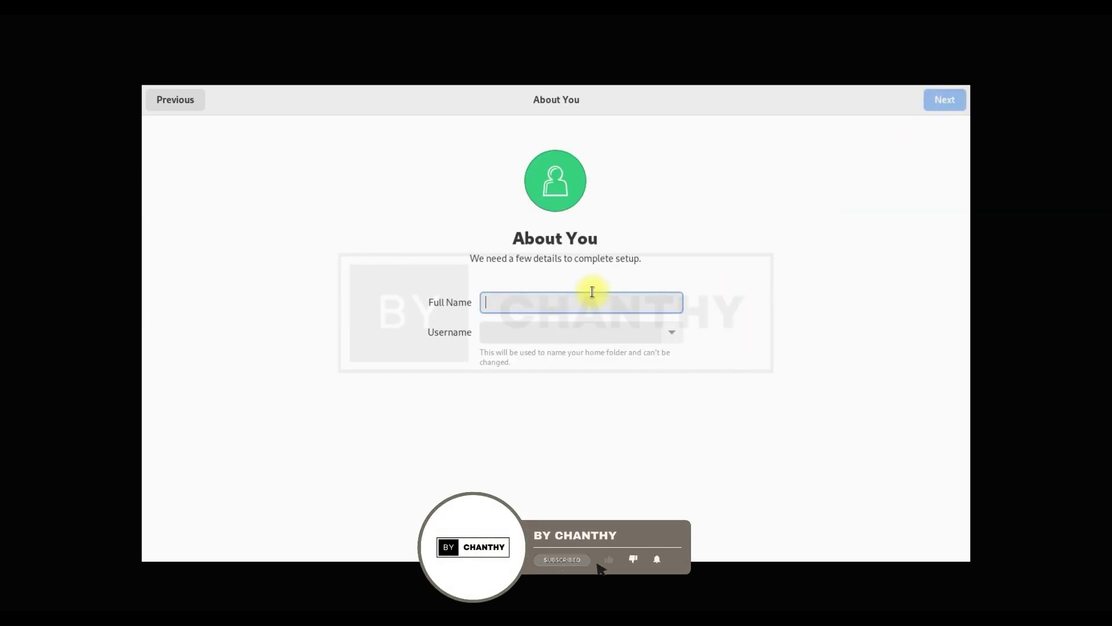
# Step: Enter the user's full name, then set and confirm the account password
pyautogui.write('TOPSHARE')
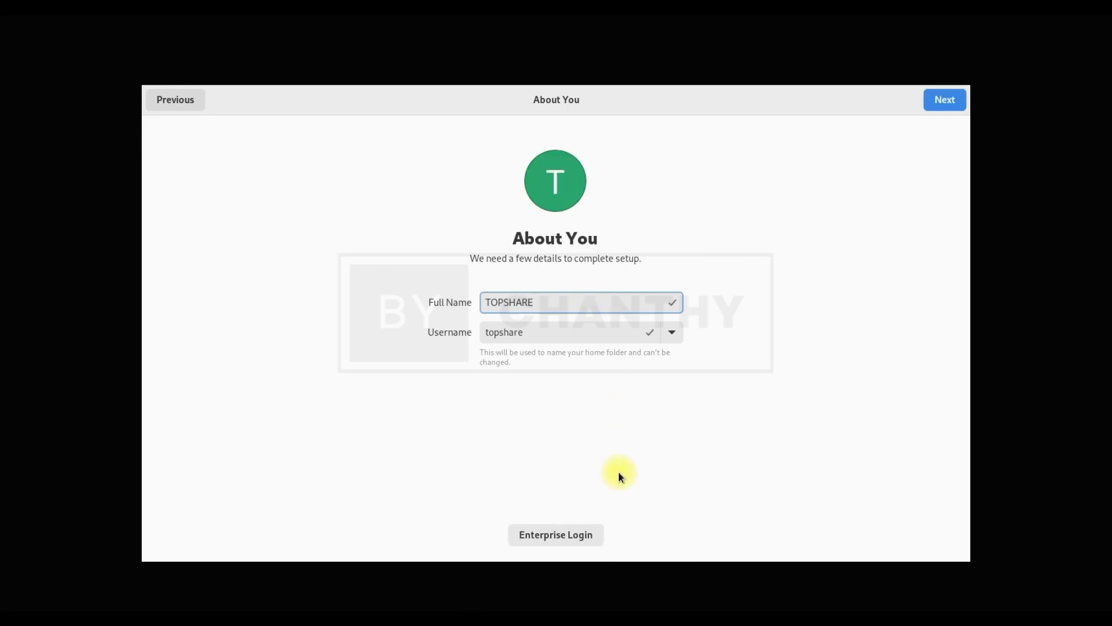
pyautogui.press('Return')
pyautogui.write('topshare')
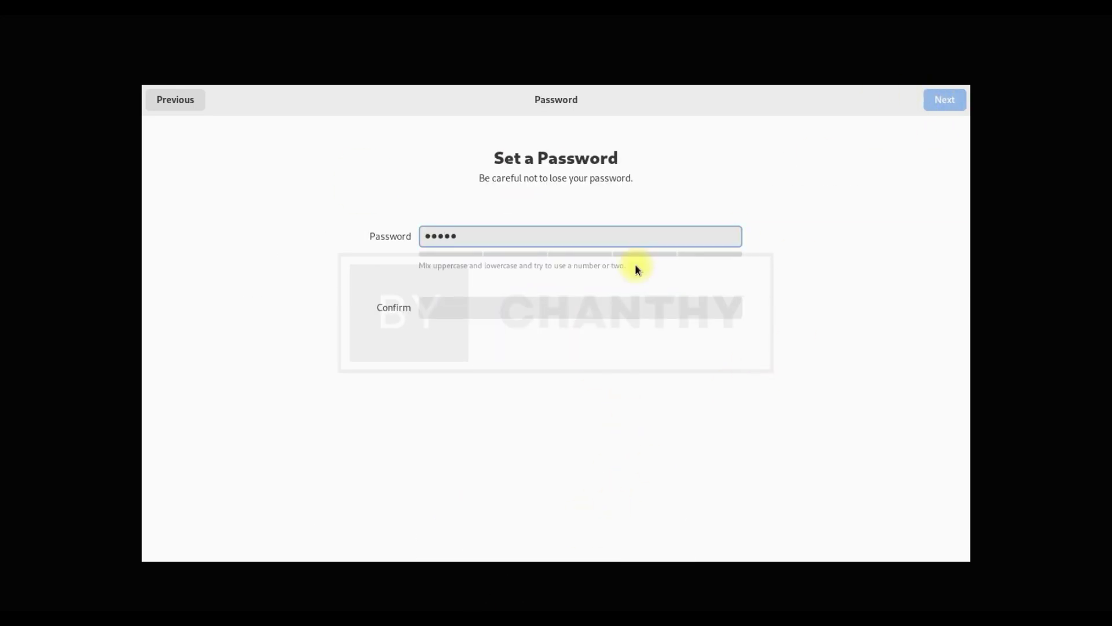
pyautogui.write('••')
pyautogui.click(496, 306)
pyautogui.write('••••••••••')
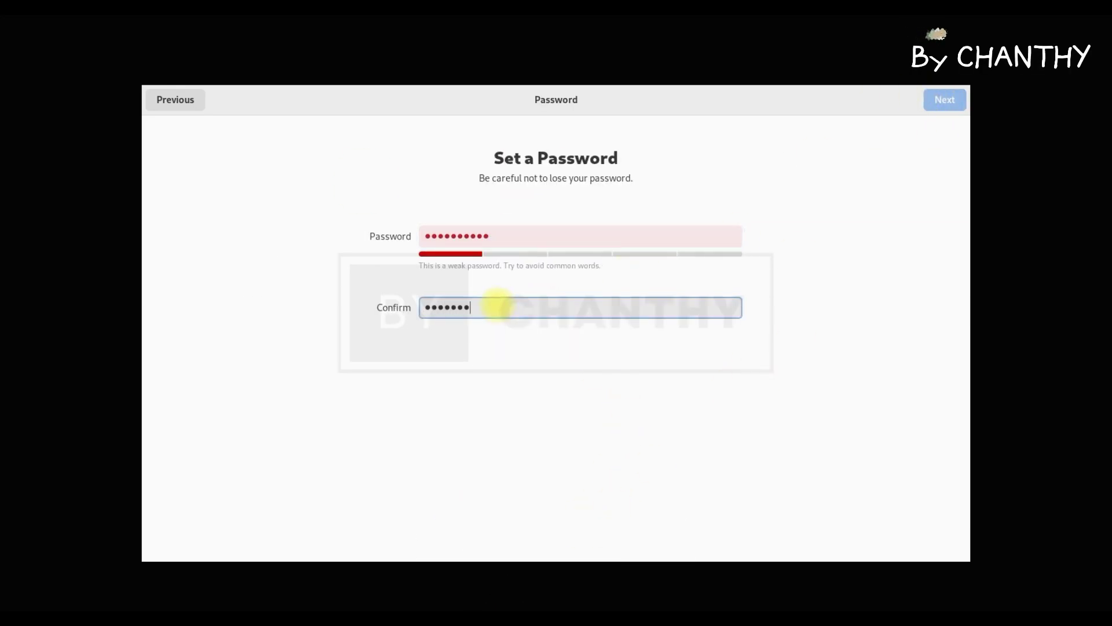
pyautogui.click(939, 102)
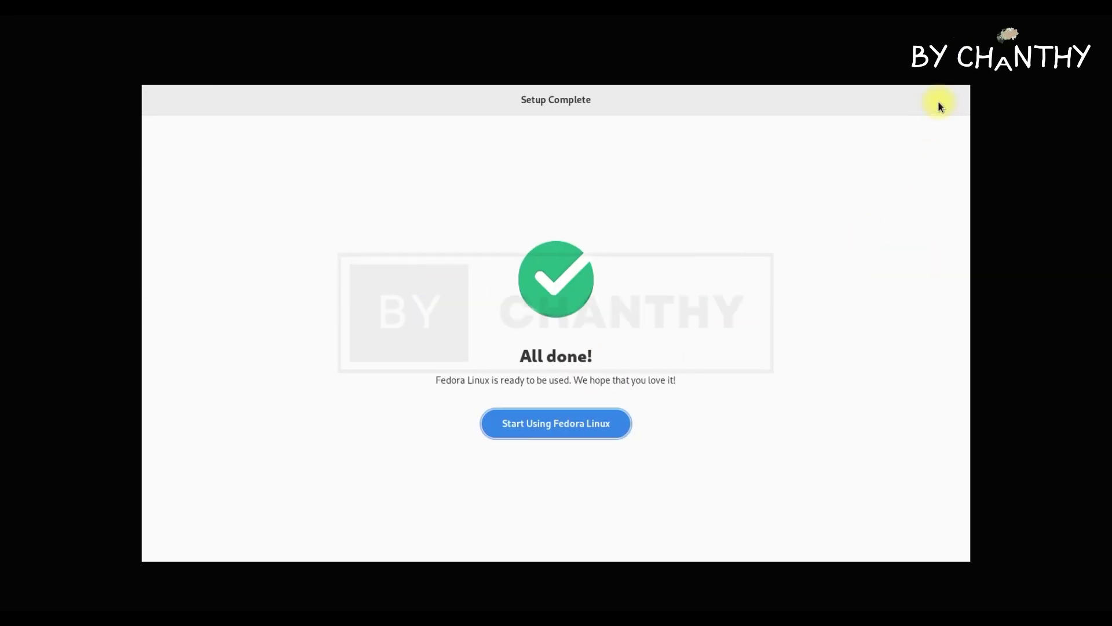
# Step: Start using Fedora, step through every GNOME tour page to the end, and close the tour
pyautogui.click(589, 427)
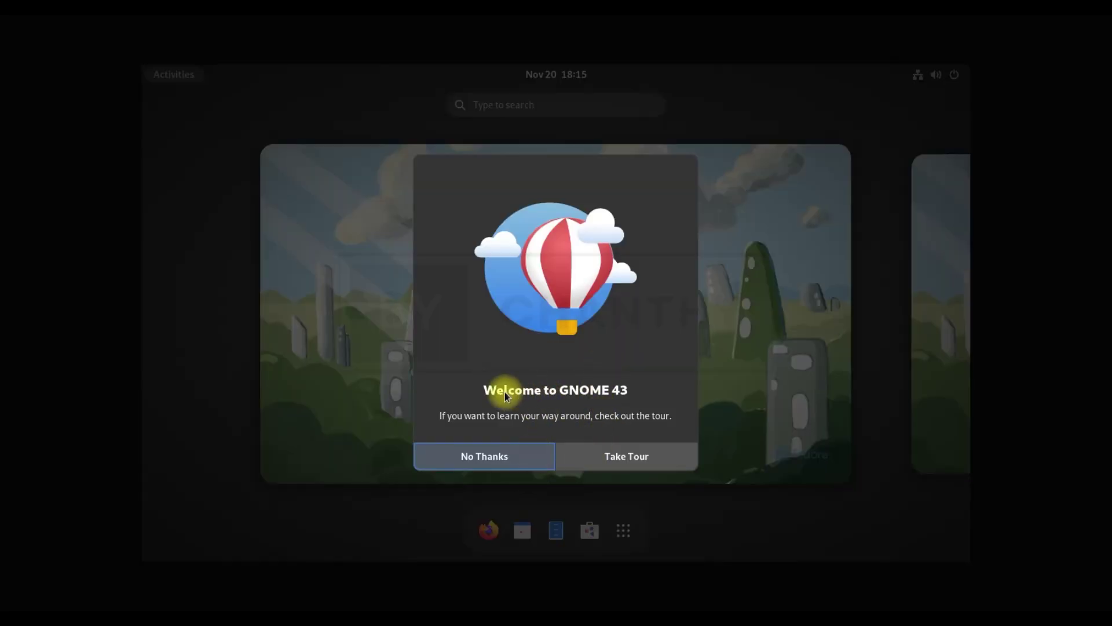
pyautogui.click(626, 457)
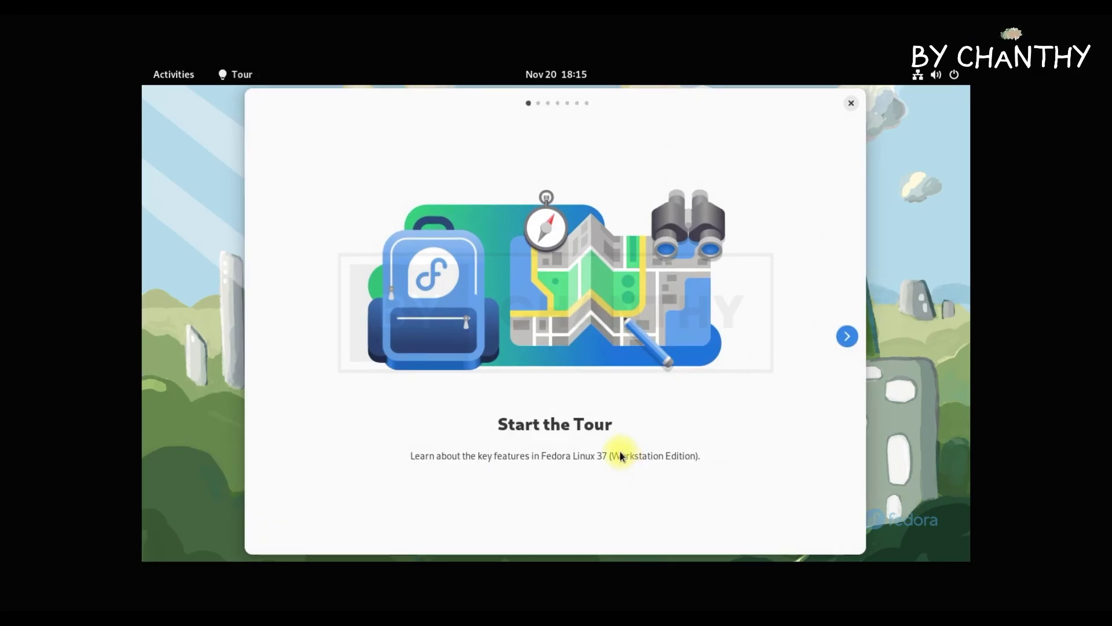
pyautogui.click(849, 337)
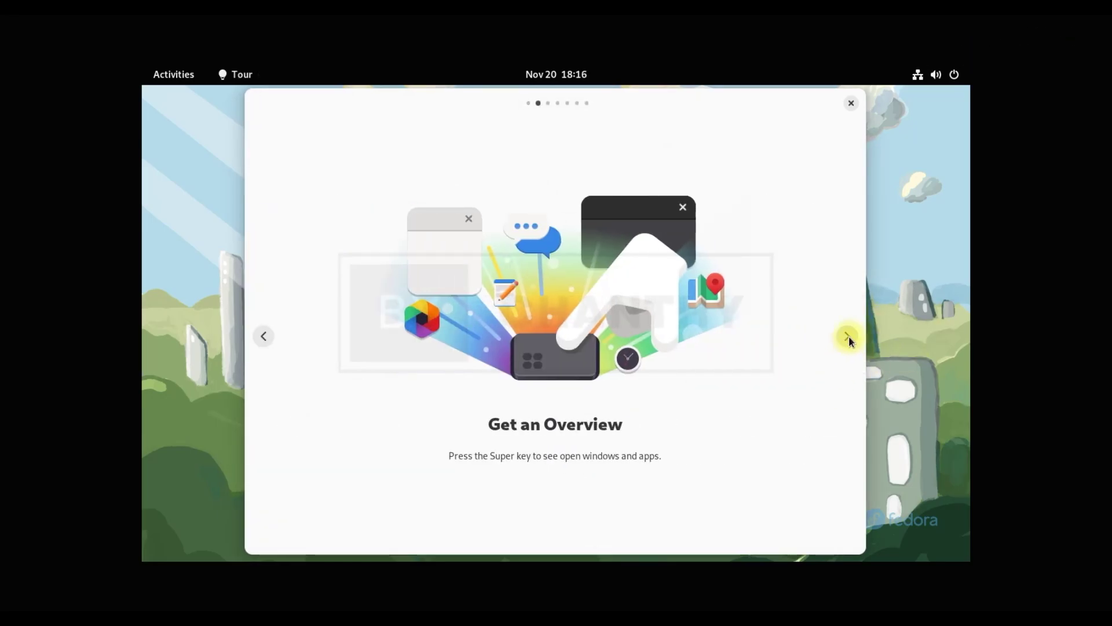
pyautogui.click(849, 335)
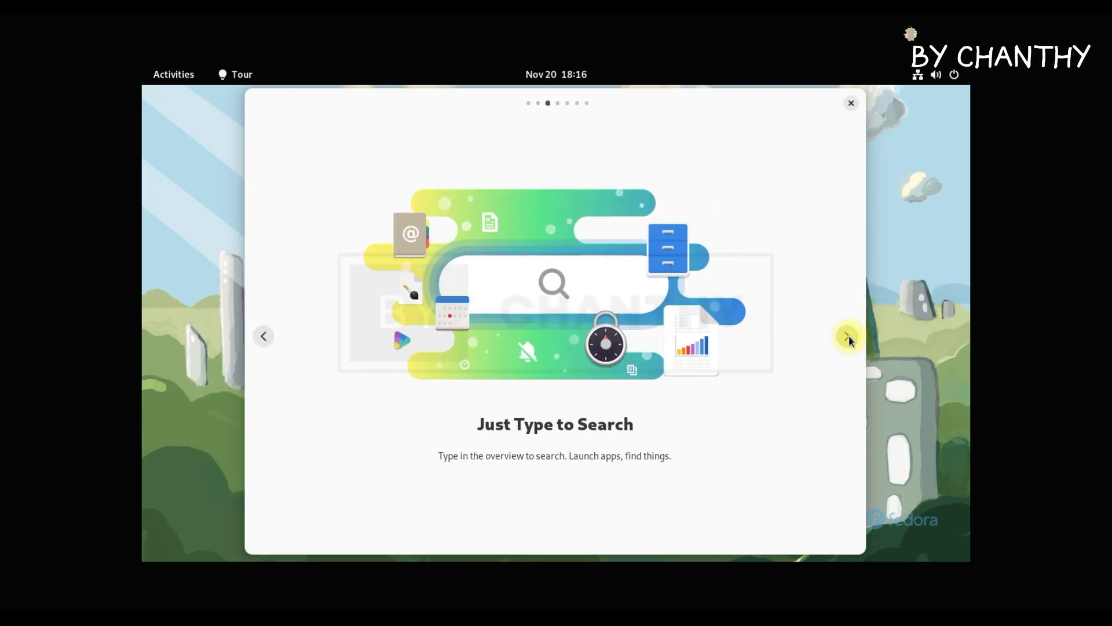
pyautogui.click(850, 336)
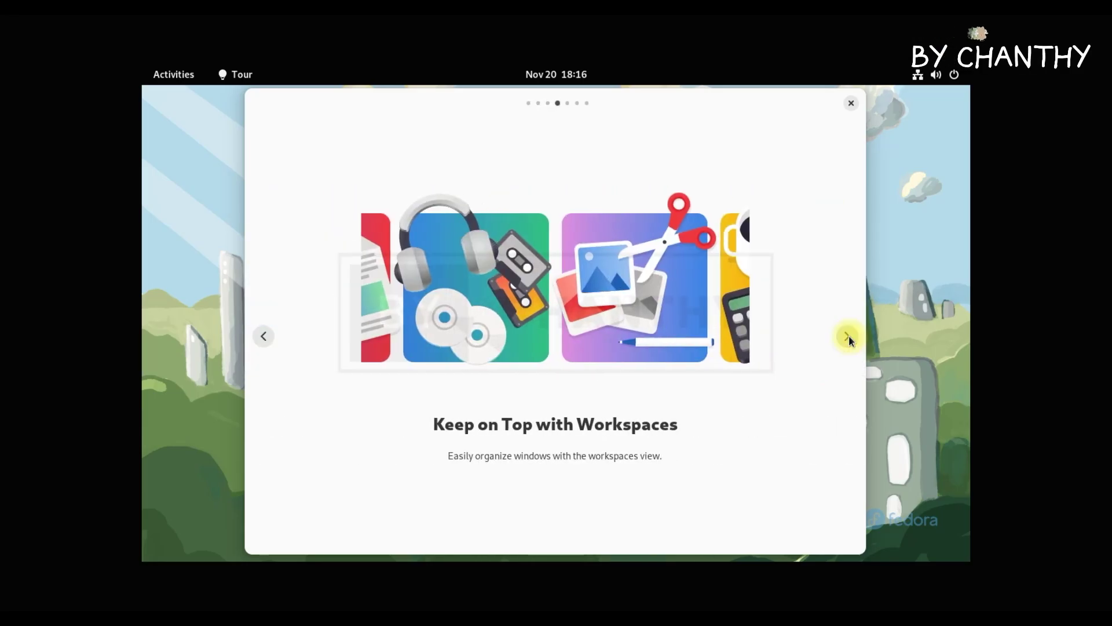
pyautogui.click(849, 336)
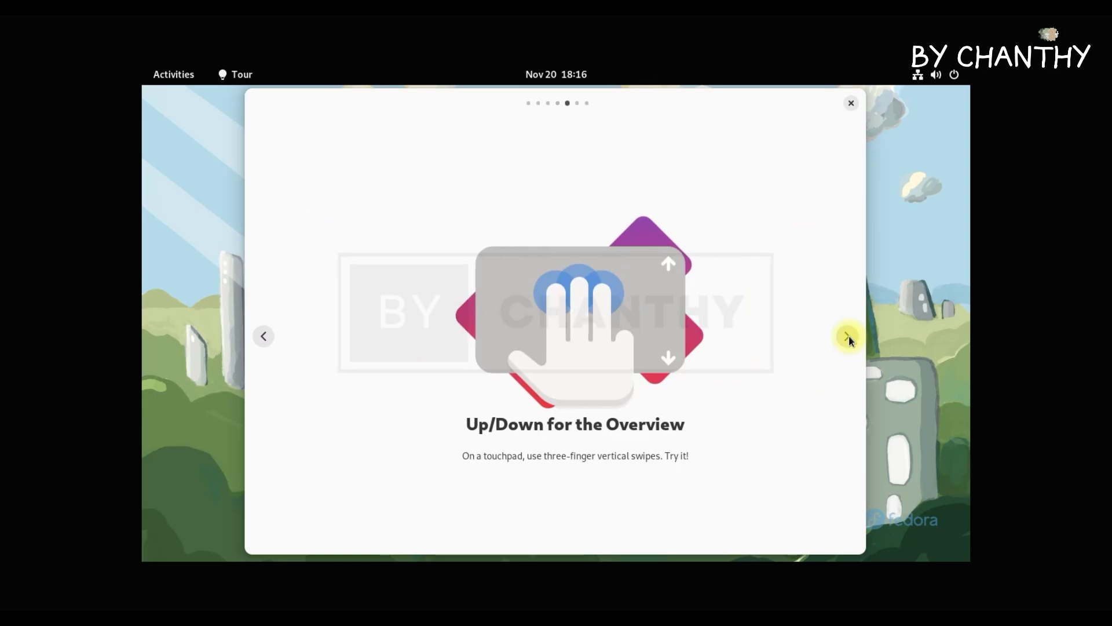
pyautogui.click(847, 336)
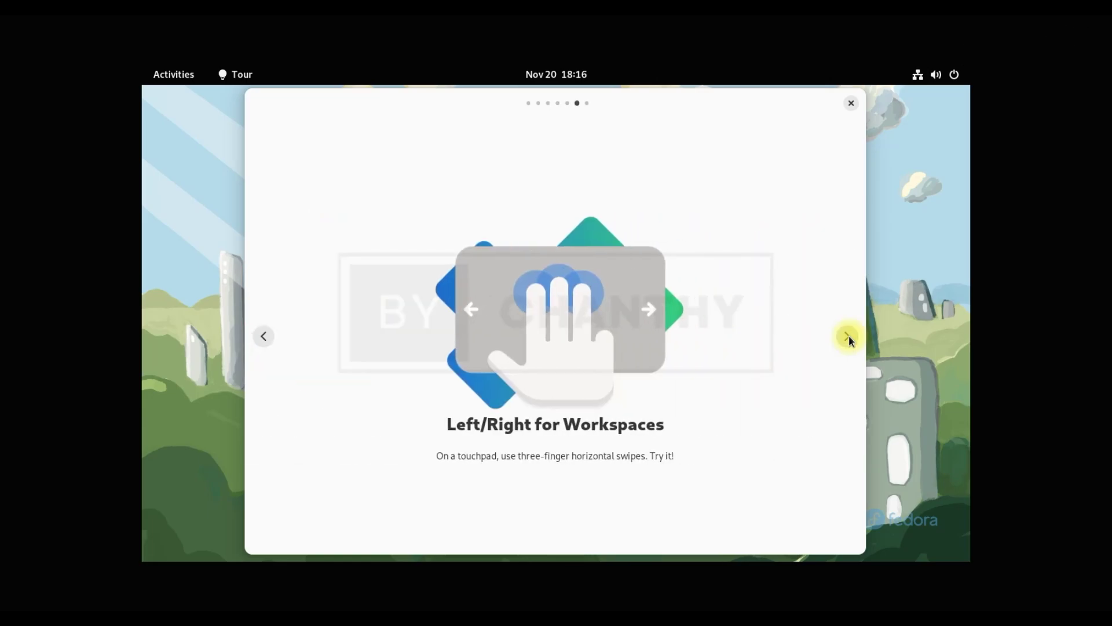
pyautogui.click(848, 336)
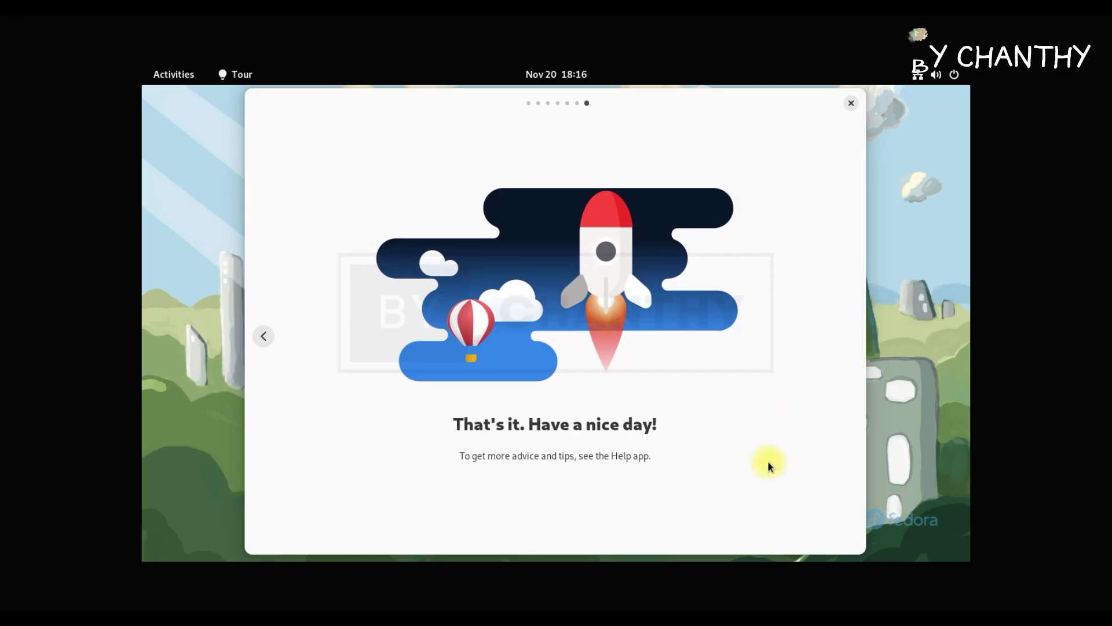
pyautogui.click(854, 105)
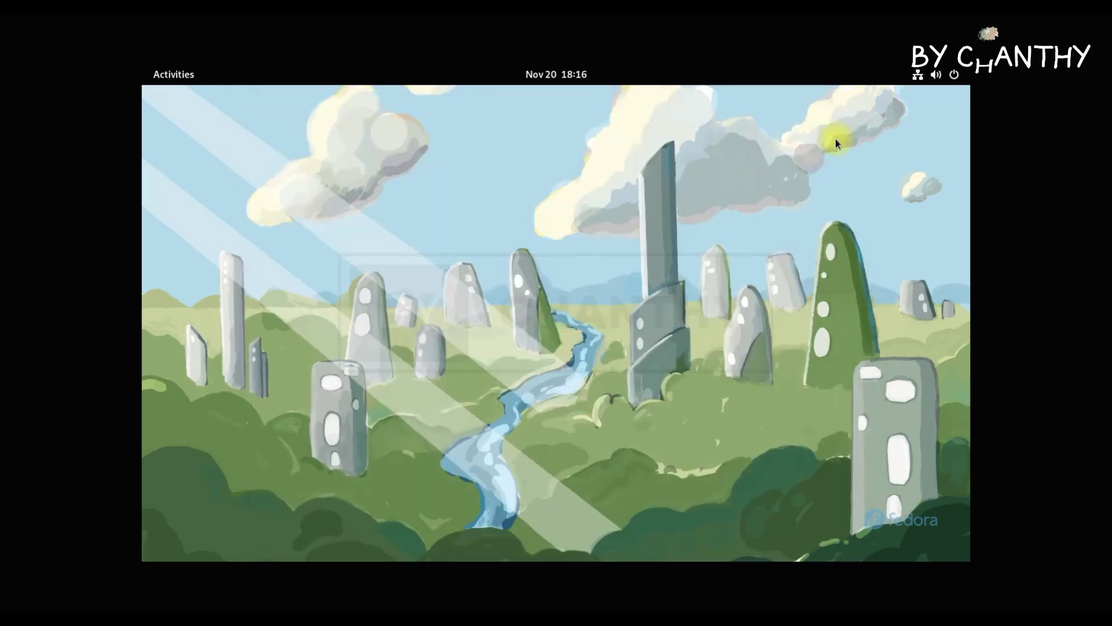
# Step: From the app grid, open and close the Utilities folder, then launch and close Maps
pyautogui.click(176, 72)
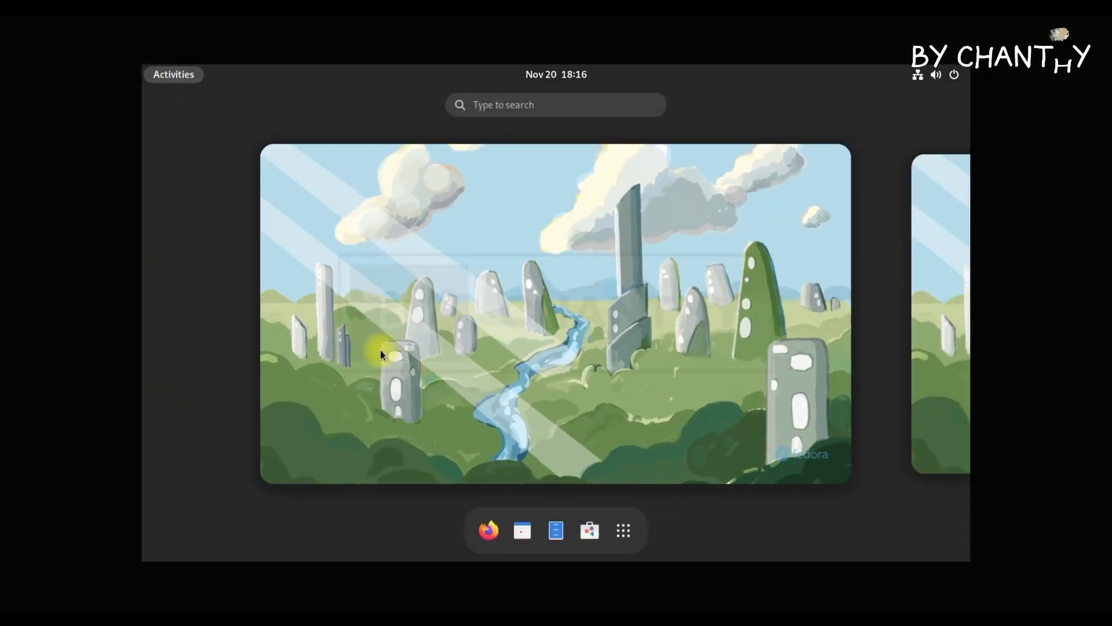
pyautogui.click(623, 531)
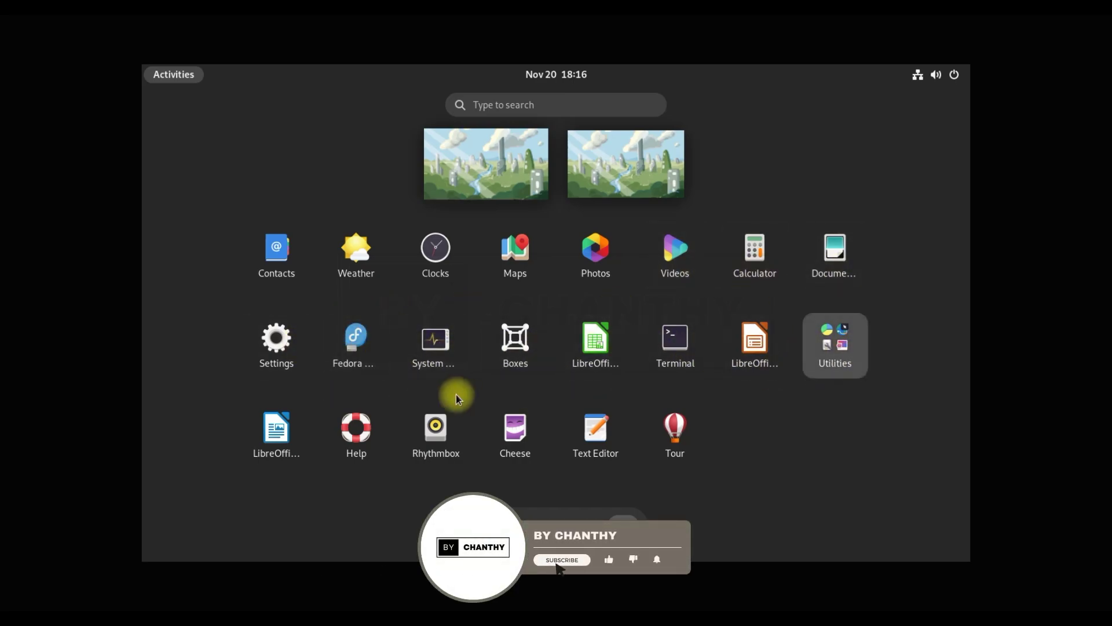
pyautogui.click(837, 351)
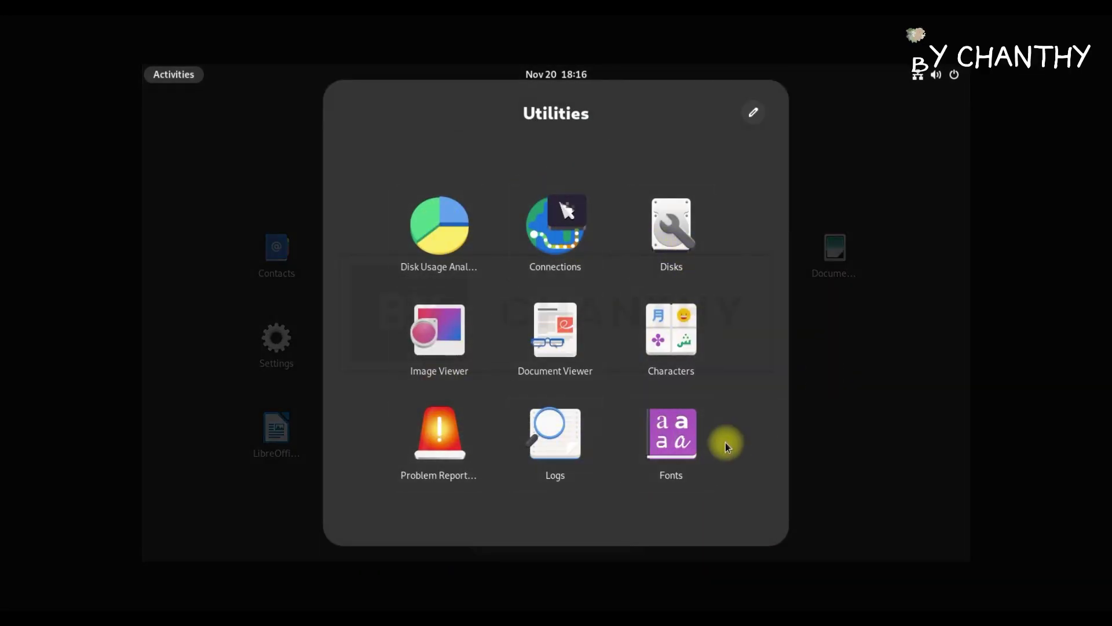
pyautogui.click(917, 433)
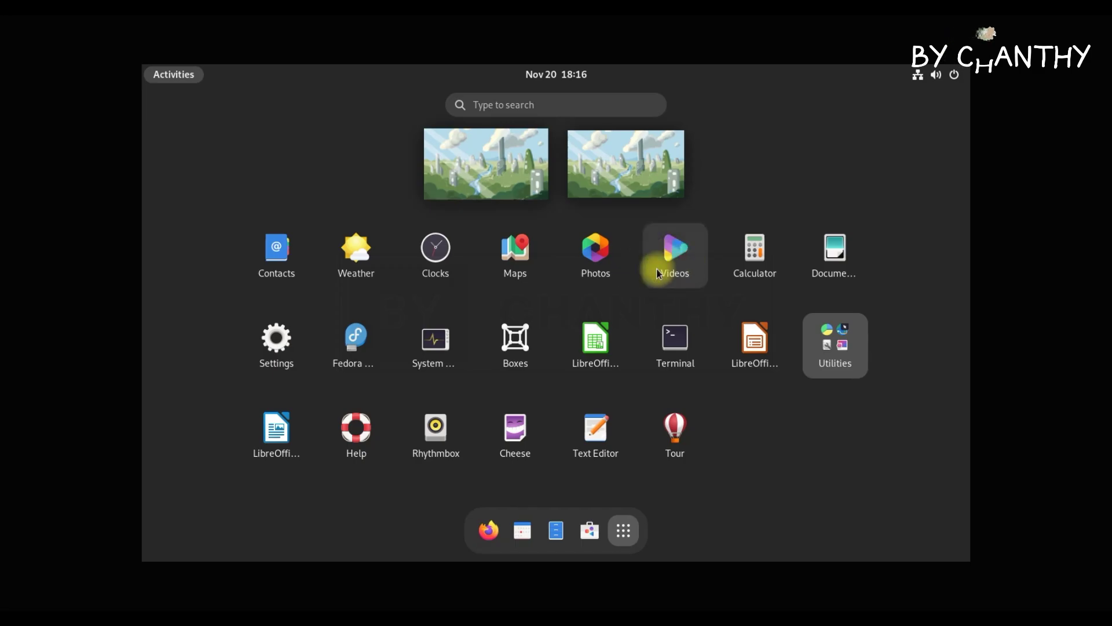
pyautogui.click(500, 262)
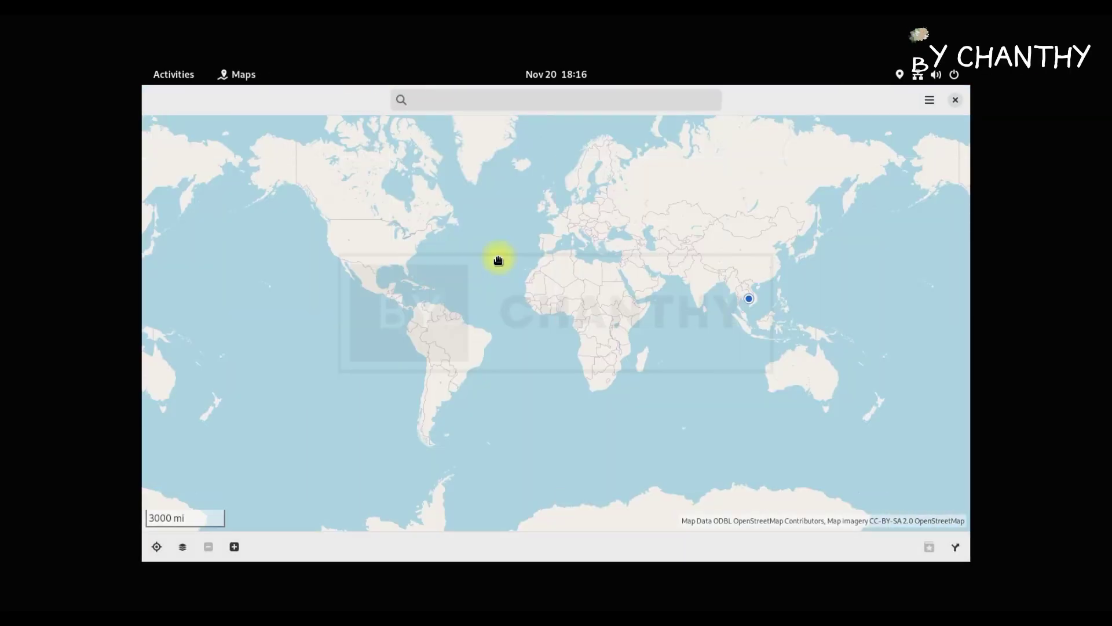
pyautogui.click(956, 101)
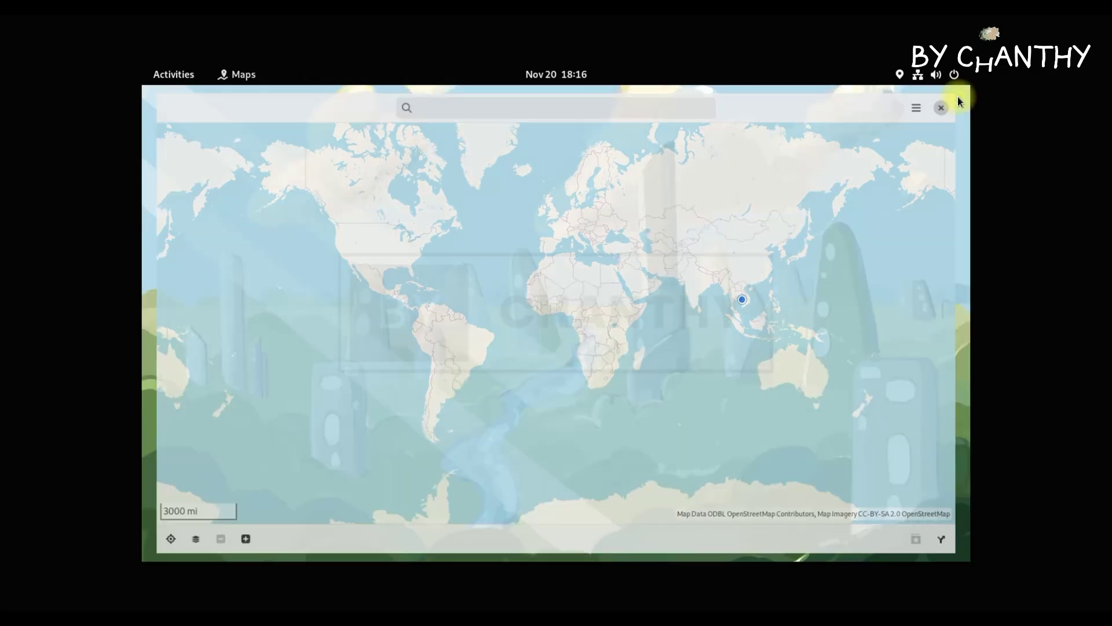
# Step: Launch Photos, view Albums and Favorites, close it, and show the application grid again
pyautogui.click(173, 74)
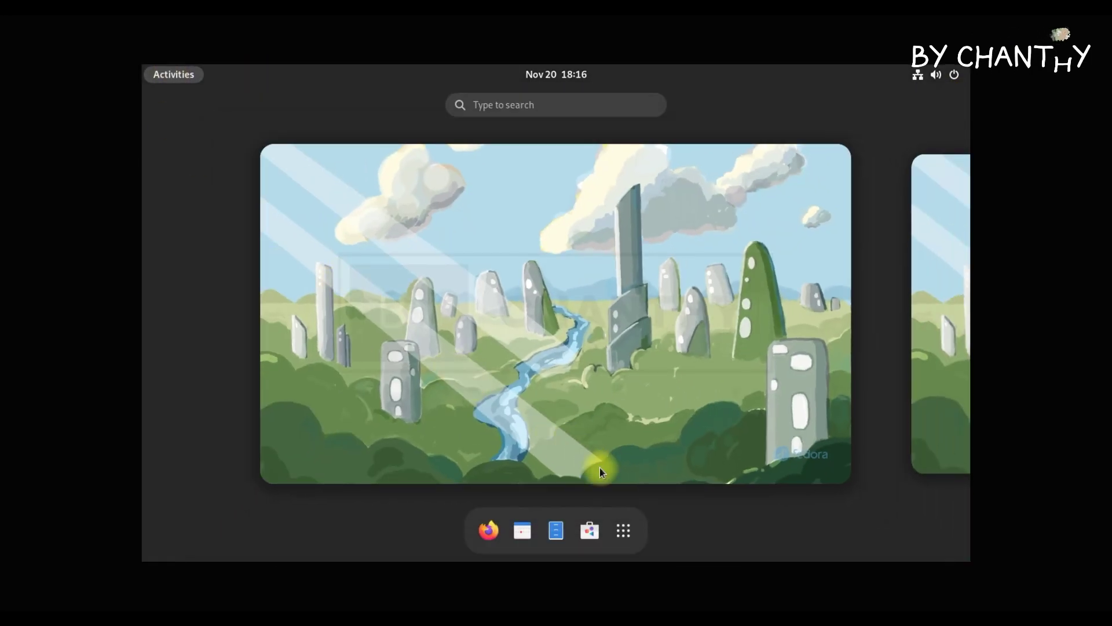
pyautogui.click(624, 529)
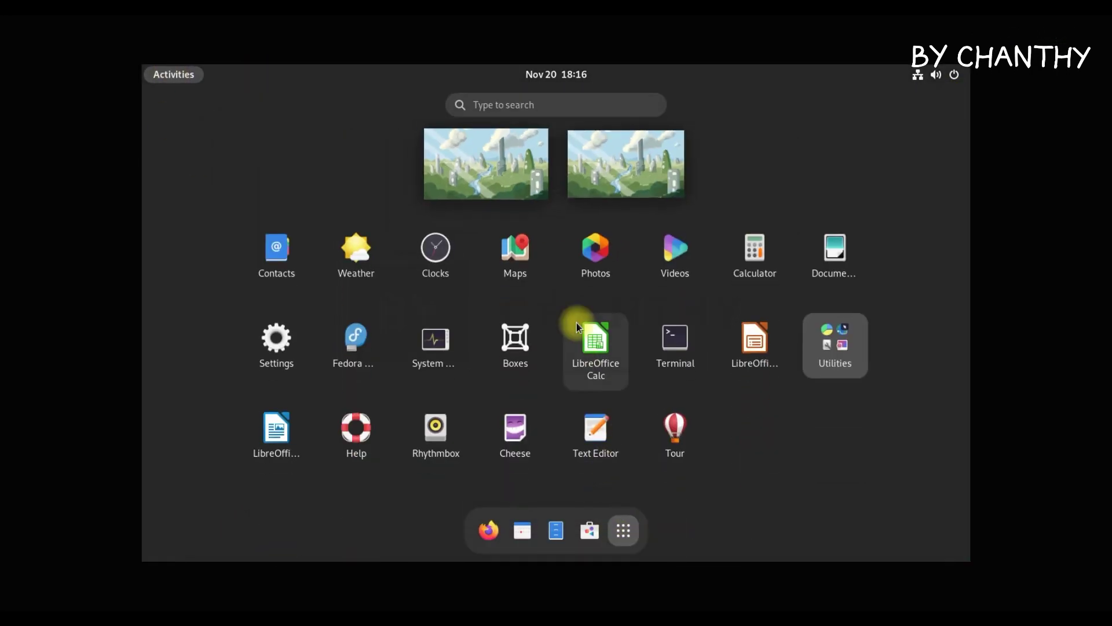
pyautogui.click(592, 261)
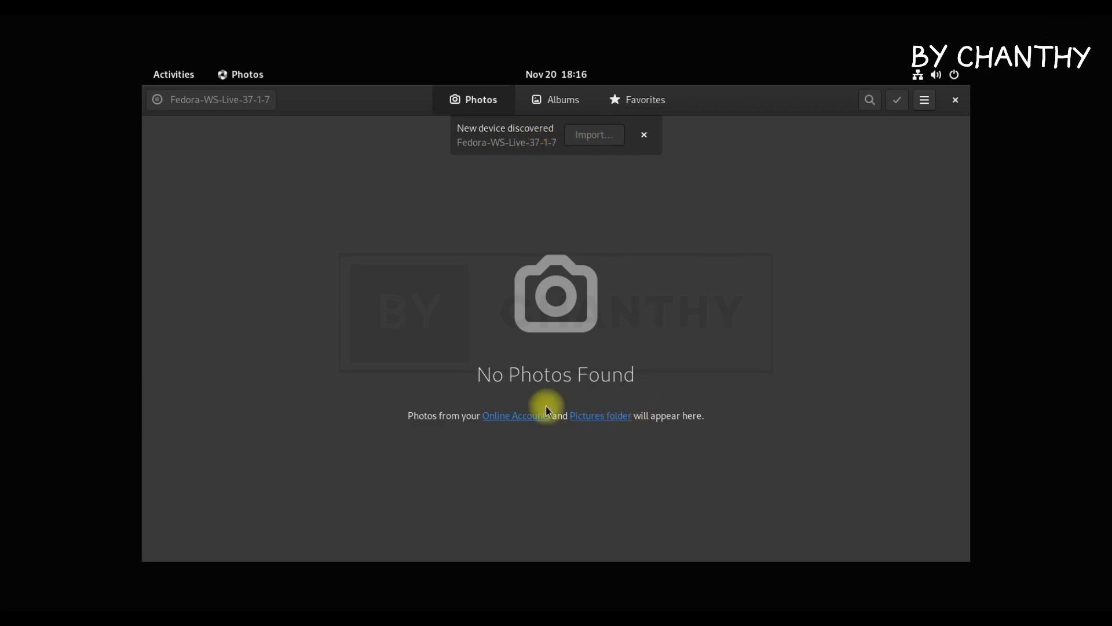
pyautogui.click(546, 102)
pyautogui.click(643, 100)
pyautogui.click(955, 101)
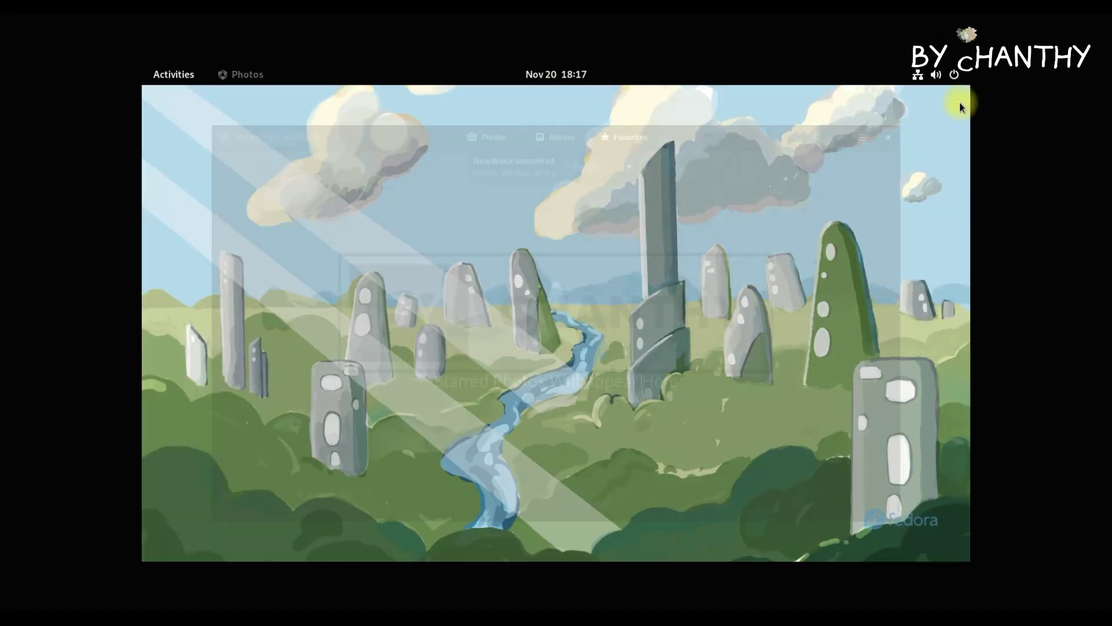
pyautogui.click(174, 74)
pyautogui.click(622, 533)
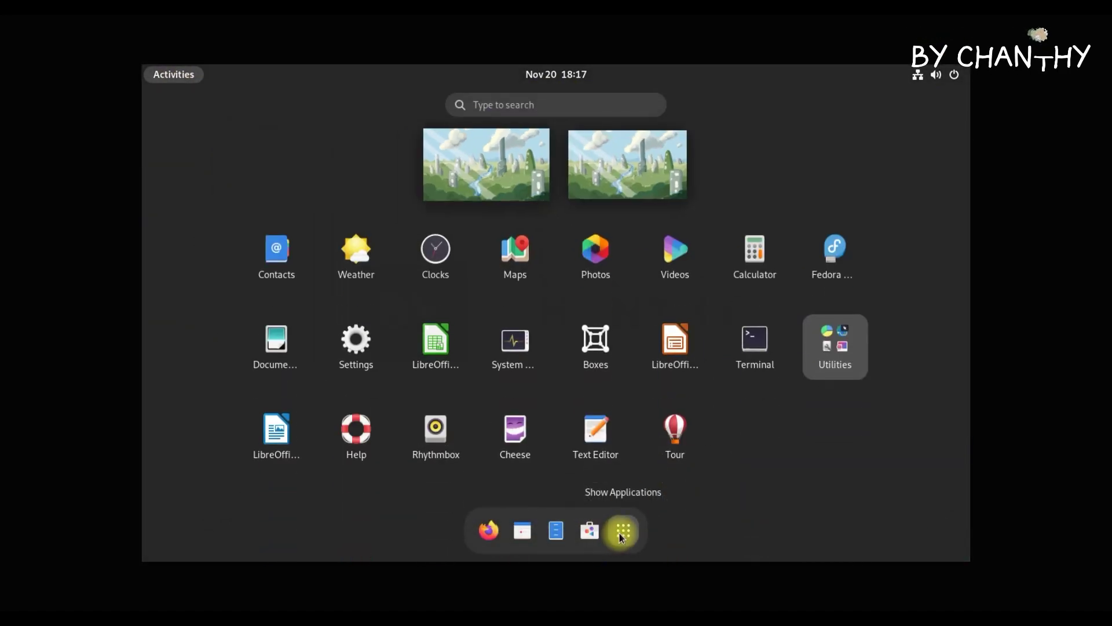
# Step: Launch Calculator and switch it through Advanced, Financial, Programming and Keyboard modes
pyautogui.click(755, 248)
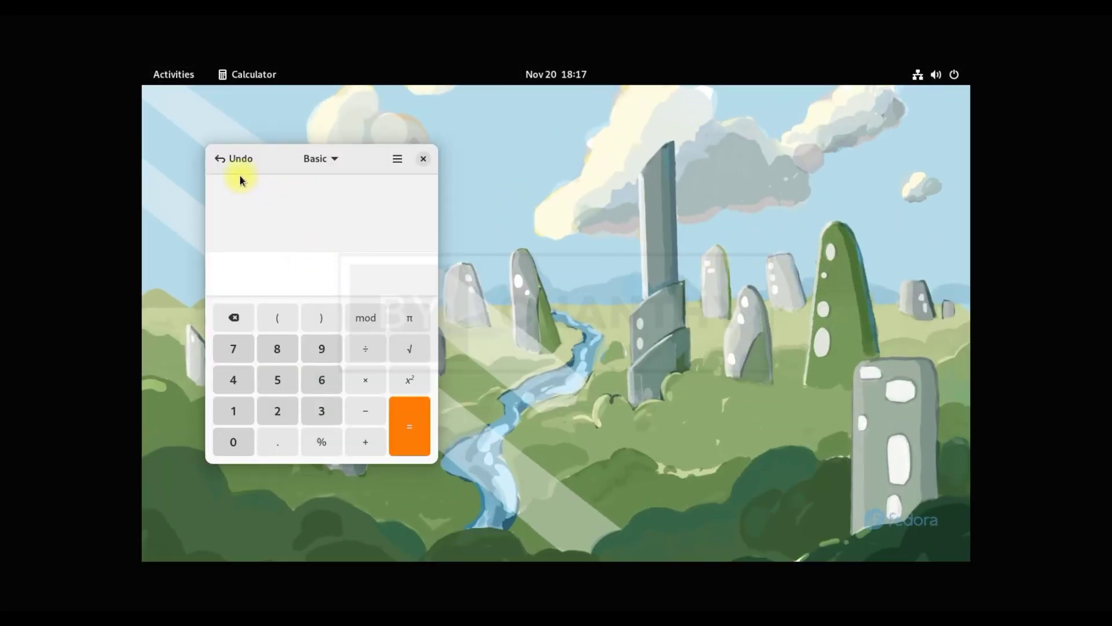
pyautogui.click(319, 158)
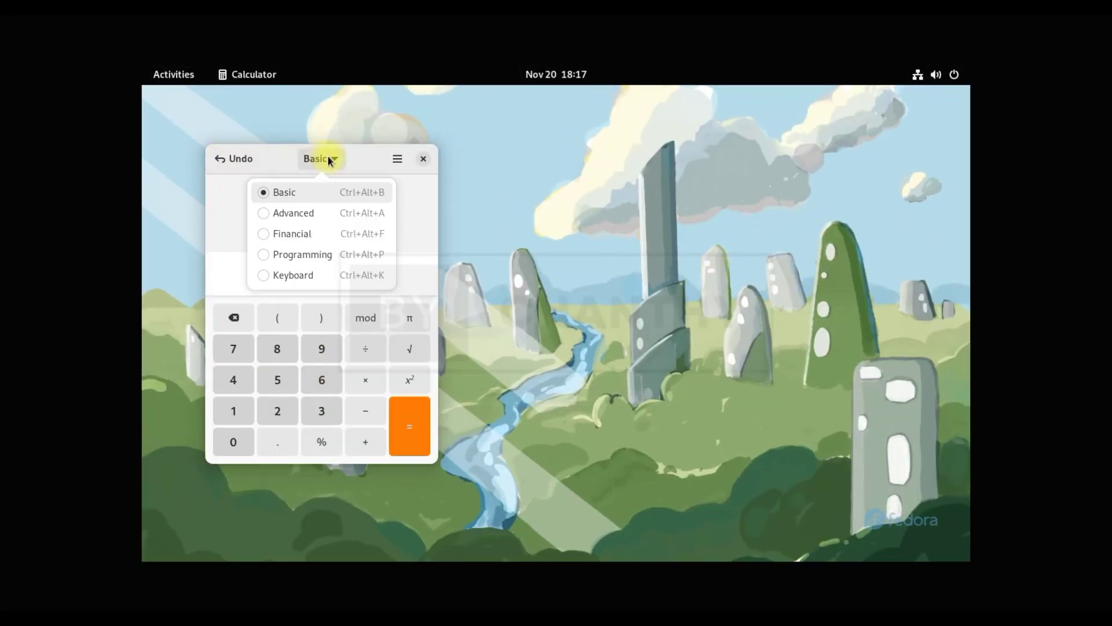
pyautogui.click(304, 212)
pyautogui.click(440, 159)
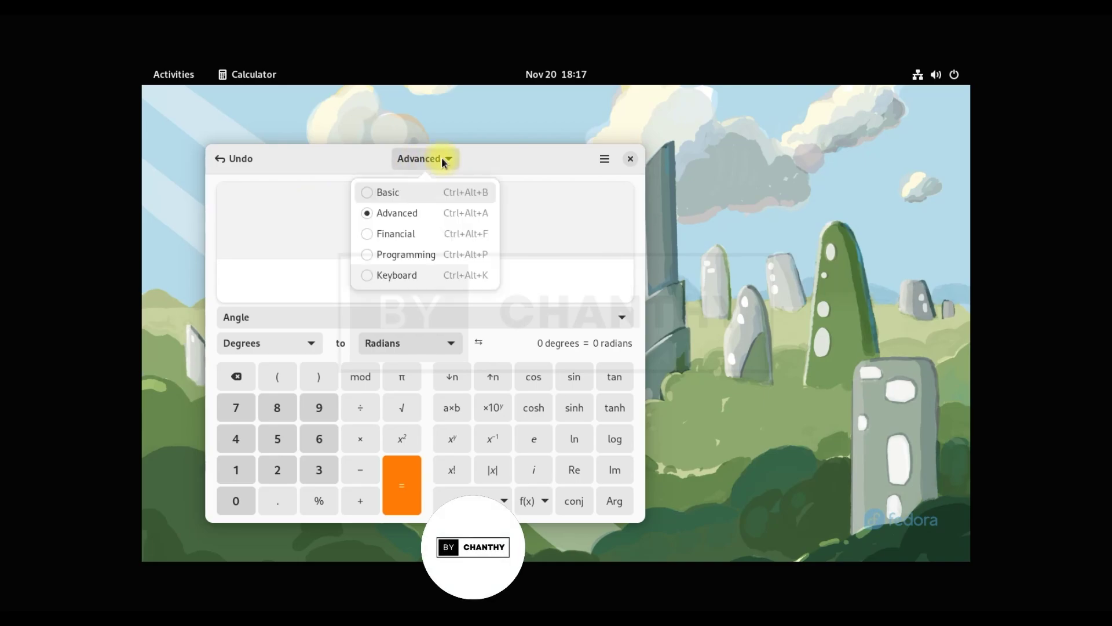
pyautogui.click(429, 233)
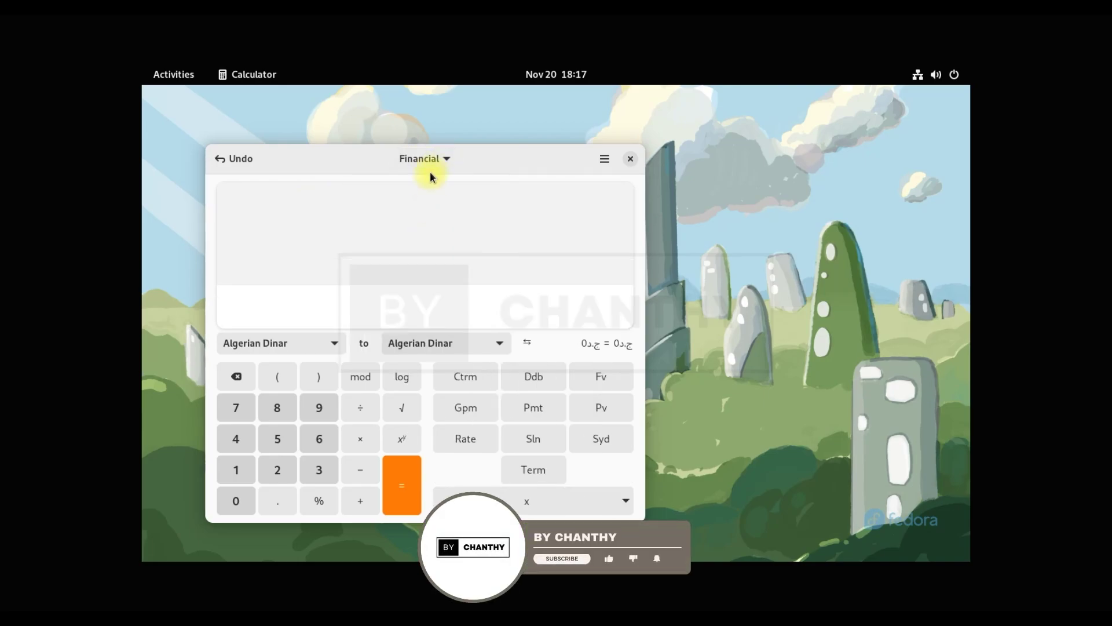
pyautogui.click(436, 158)
pyautogui.click(429, 255)
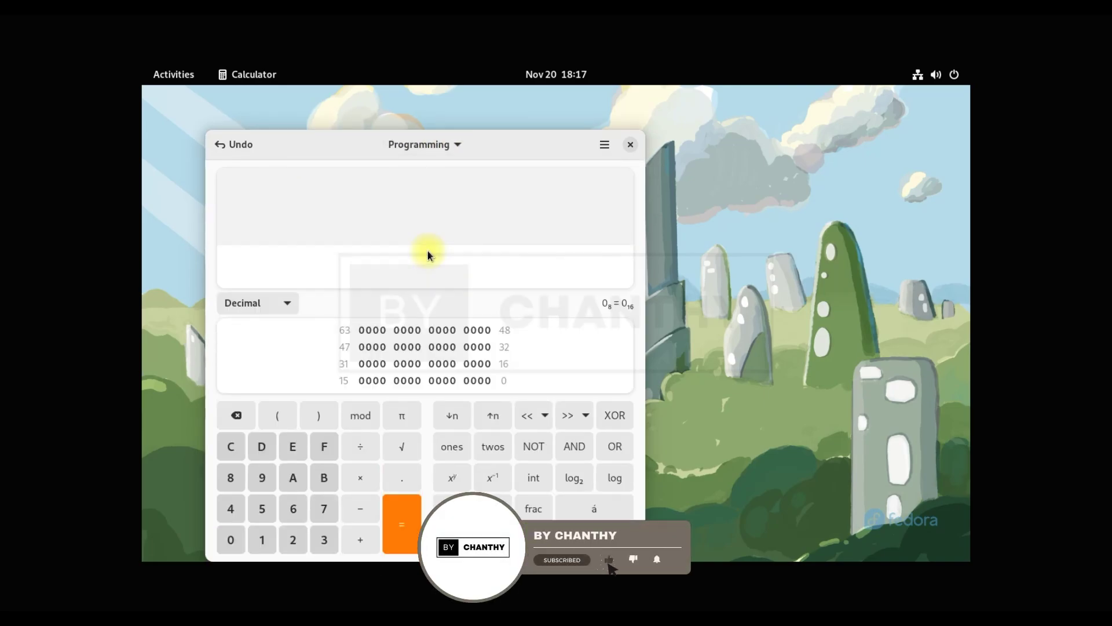
pyautogui.click(448, 146)
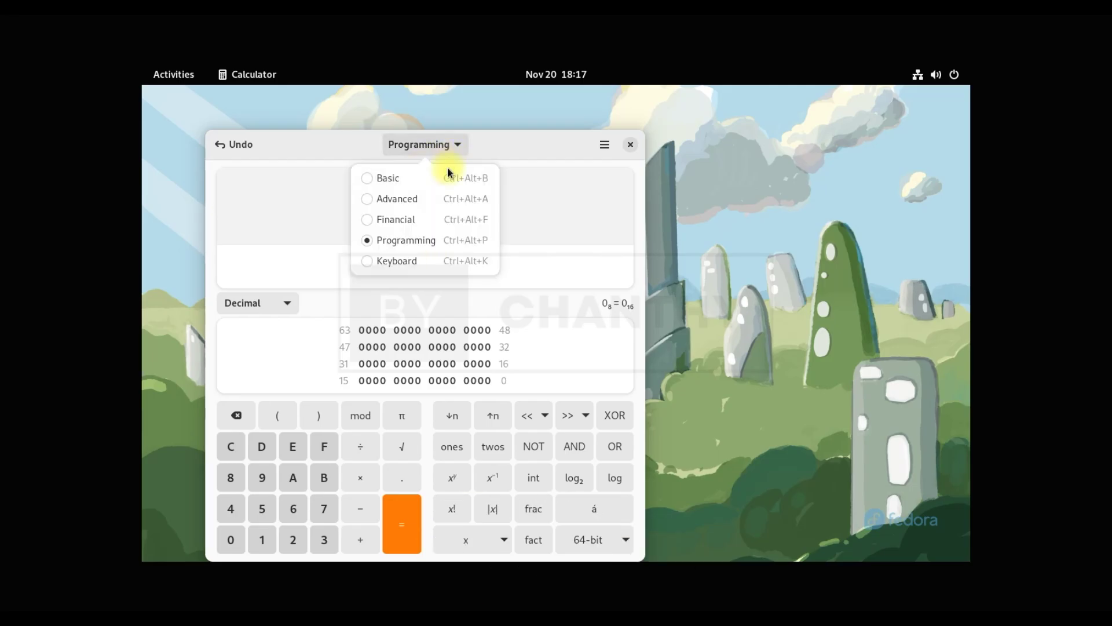
pyautogui.click(437, 262)
# Step: Undo the last calculation, close Calculator and return to the Activities overview
pyautogui.click(250, 145)
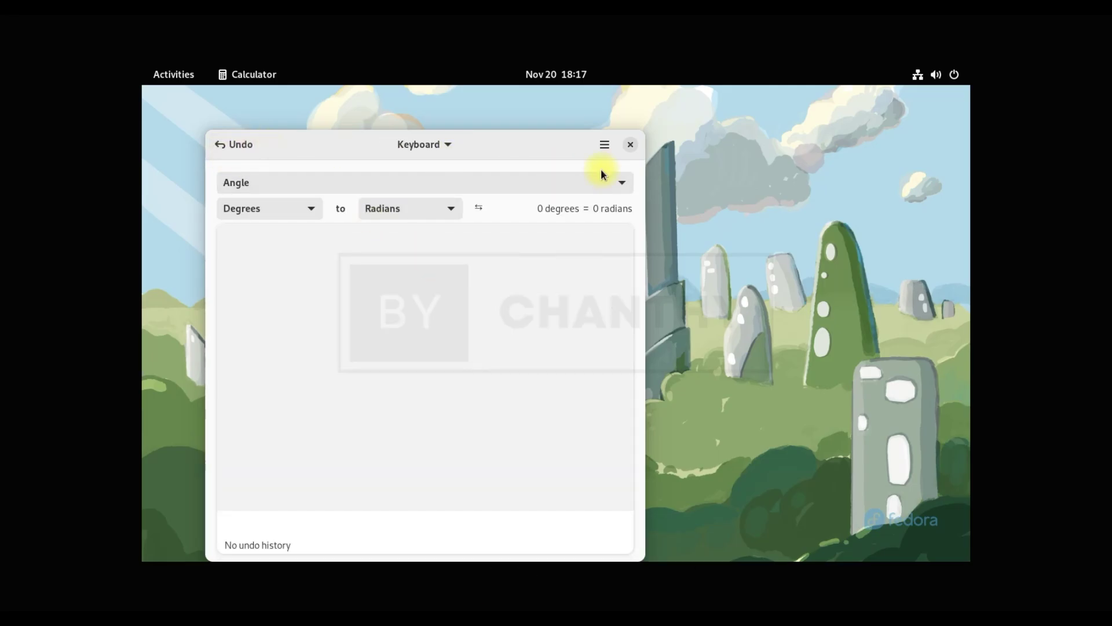
pyautogui.click(630, 146)
pyautogui.click(160, 80)
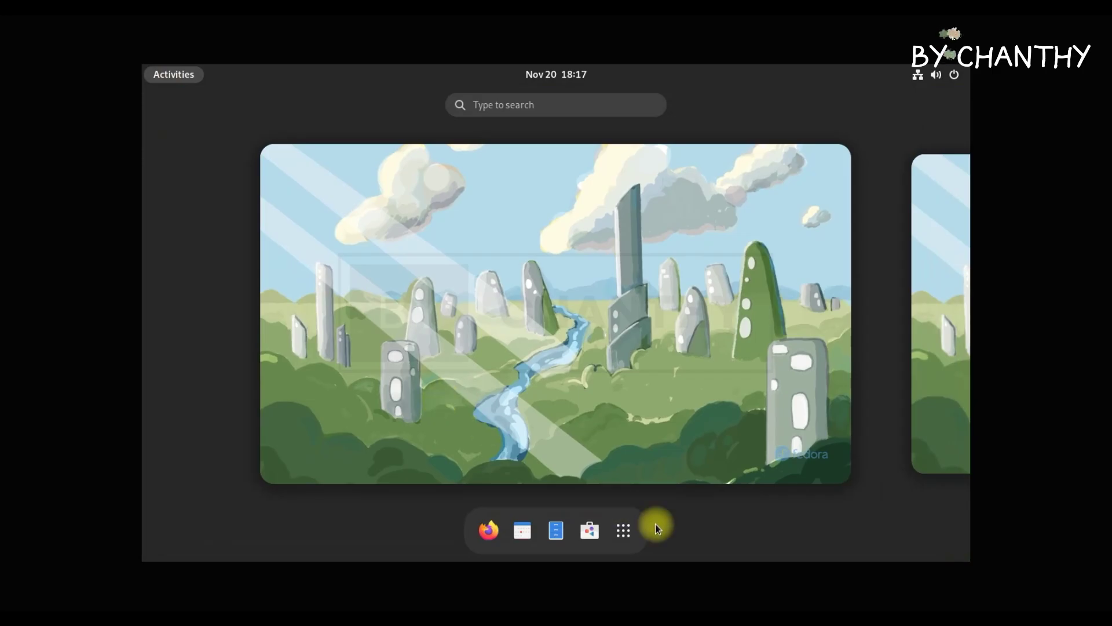
# Step: Launch Videos from the app grid and open its Apple Movie Trailers channel
pyautogui.click(619, 537)
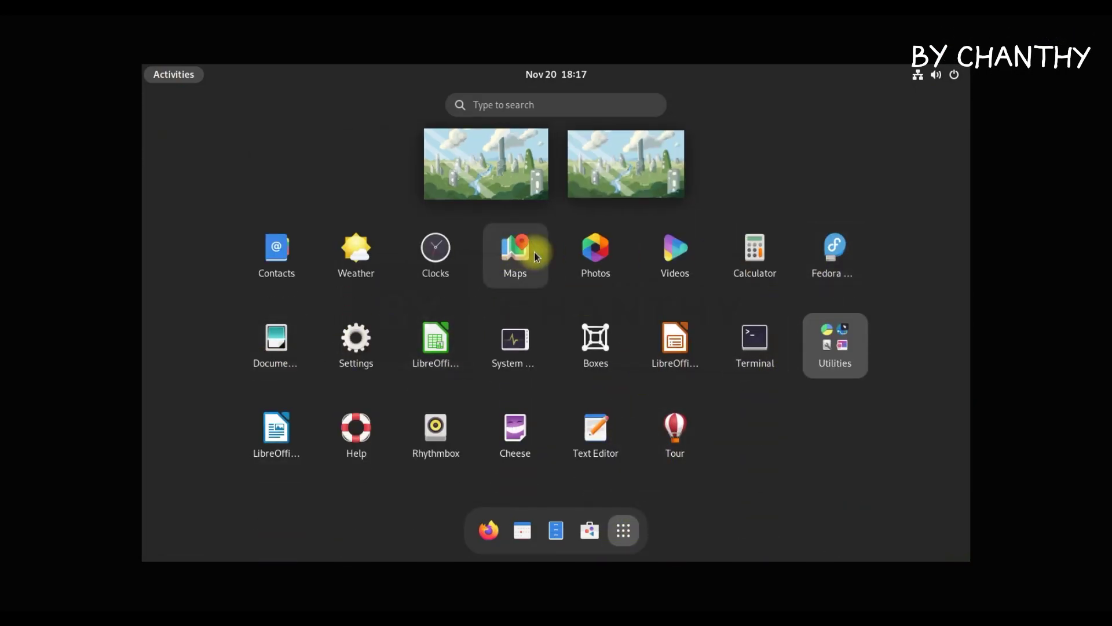
pyautogui.click(665, 258)
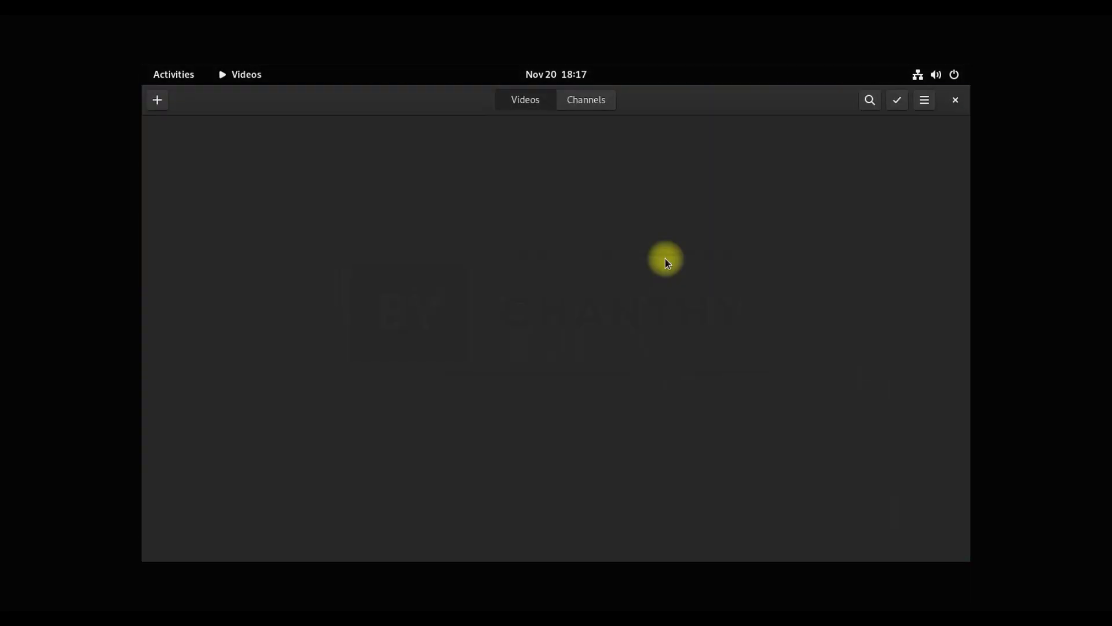
pyautogui.click(580, 106)
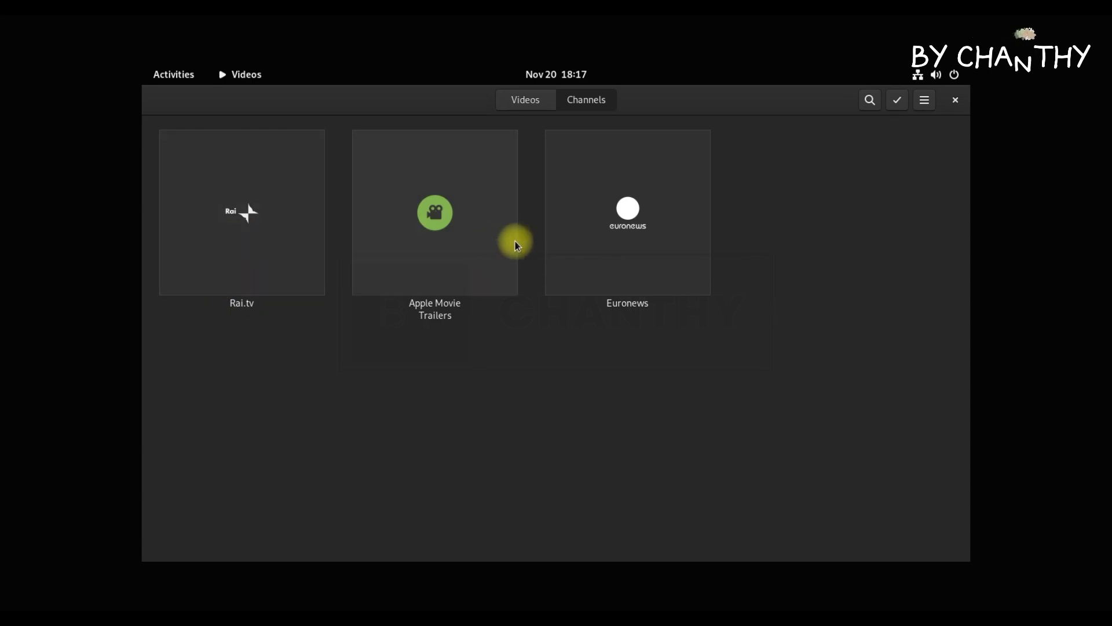
pyautogui.click(470, 223)
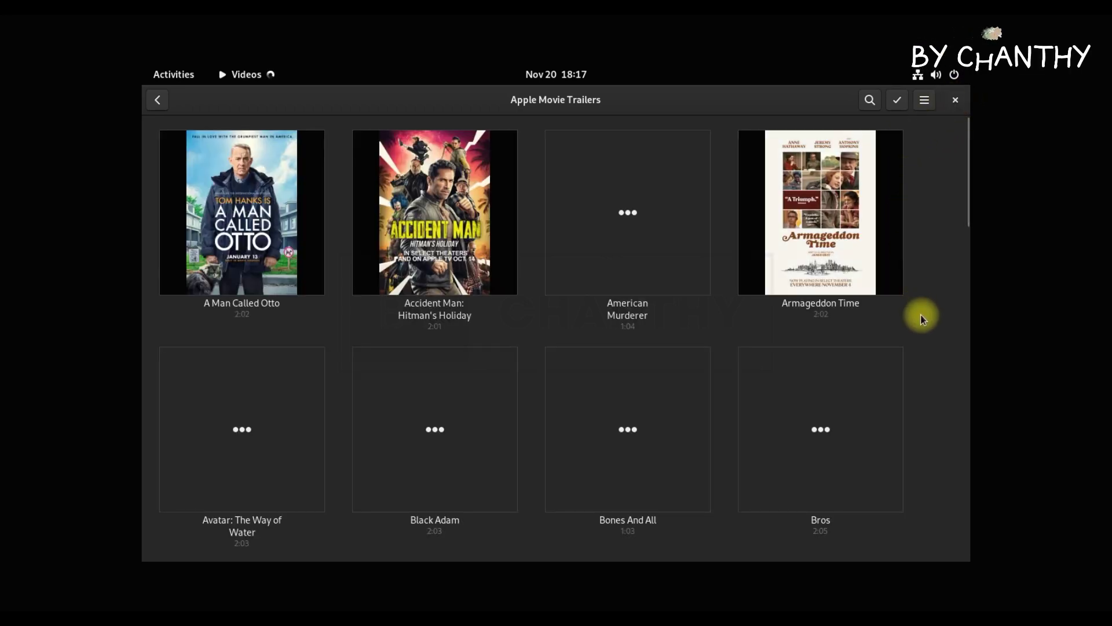
# Step: Scroll through the trailers, then close Videos and return to the Activities overview
pyautogui.scroll(-5, 932, 317)
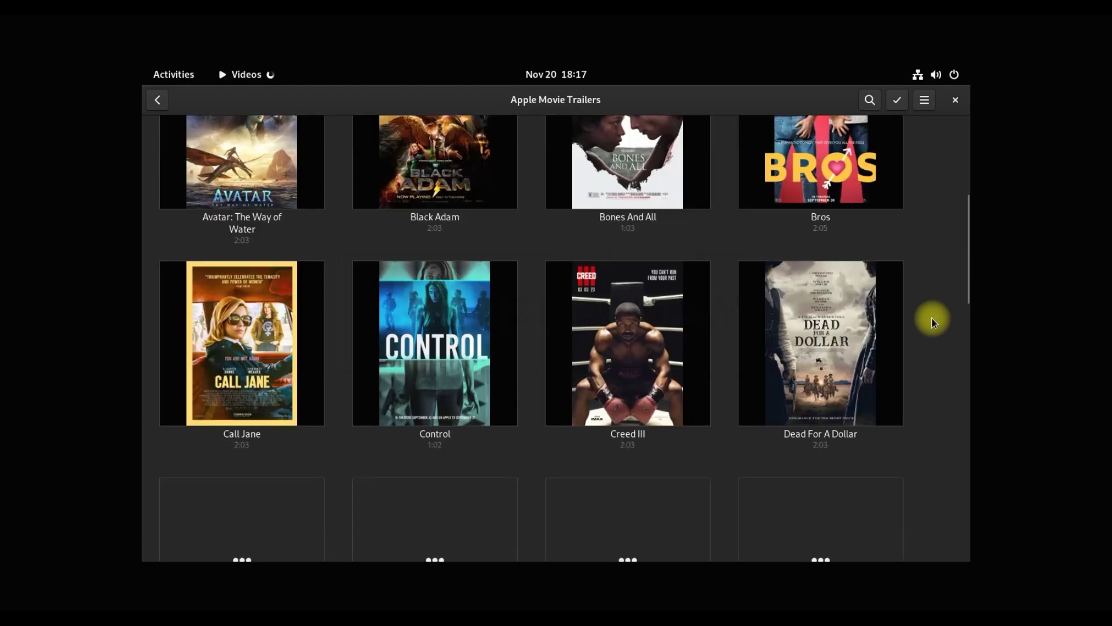
pyautogui.scroll(5, 932, 317)
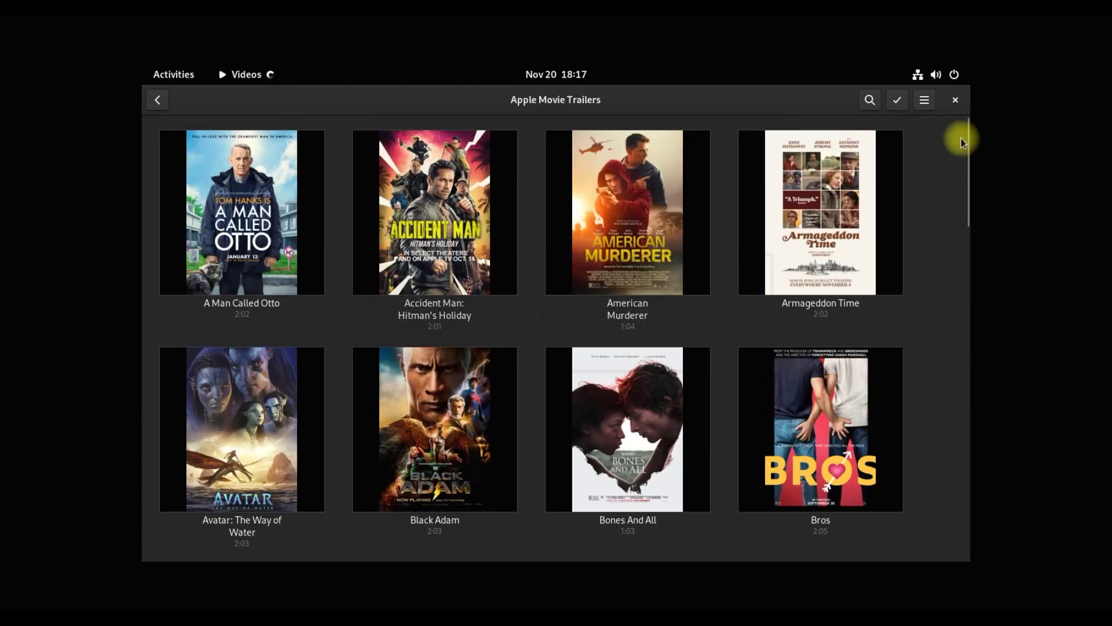
pyautogui.click(955, 100)
pyautogui.click(186, 74)
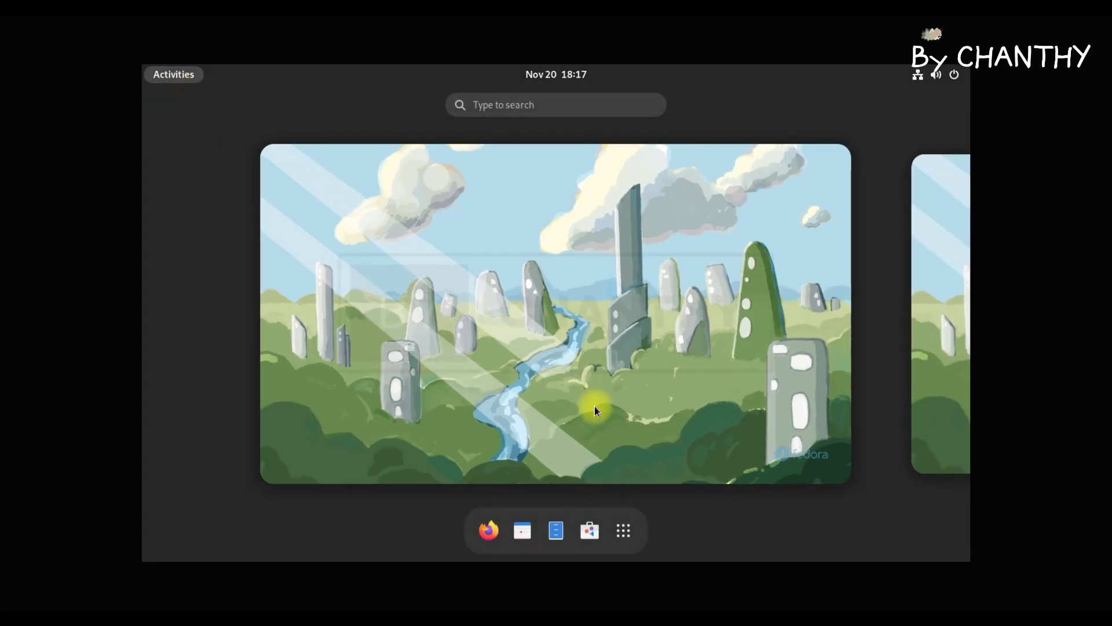
# Step: Launch Settings from the app grid and open its About page with memory, processor and disk details
pyautogui.click(624, 530)
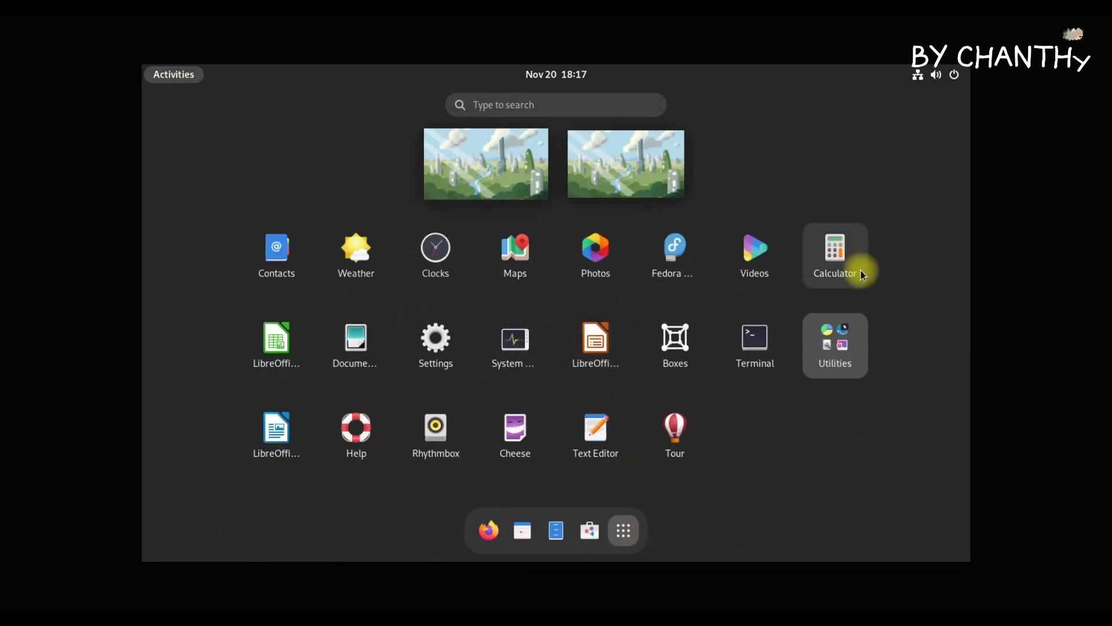
pyautogui.click(834, 350)
pyautogui.click(834, 350)
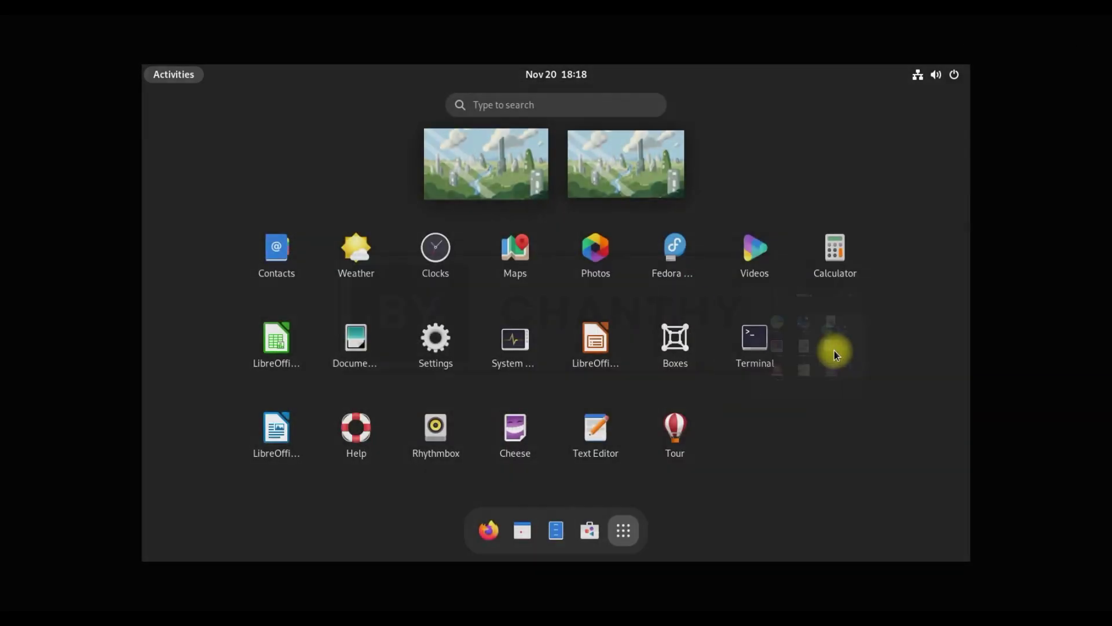
pyautogui.click(434, 353)
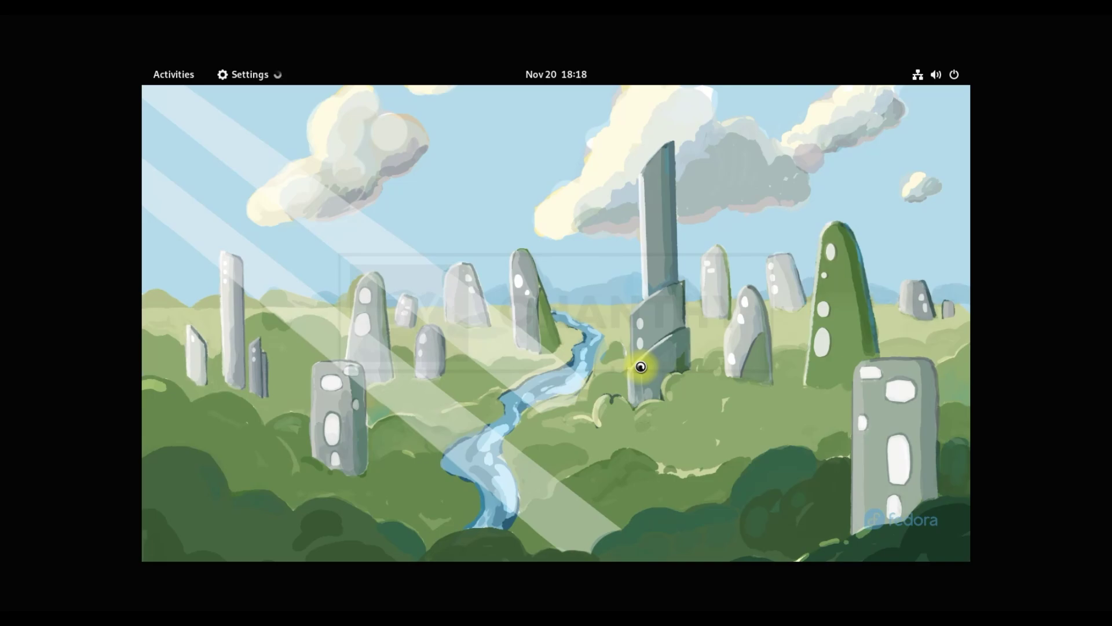
pyautogui.scroll(-5, 366, 348)
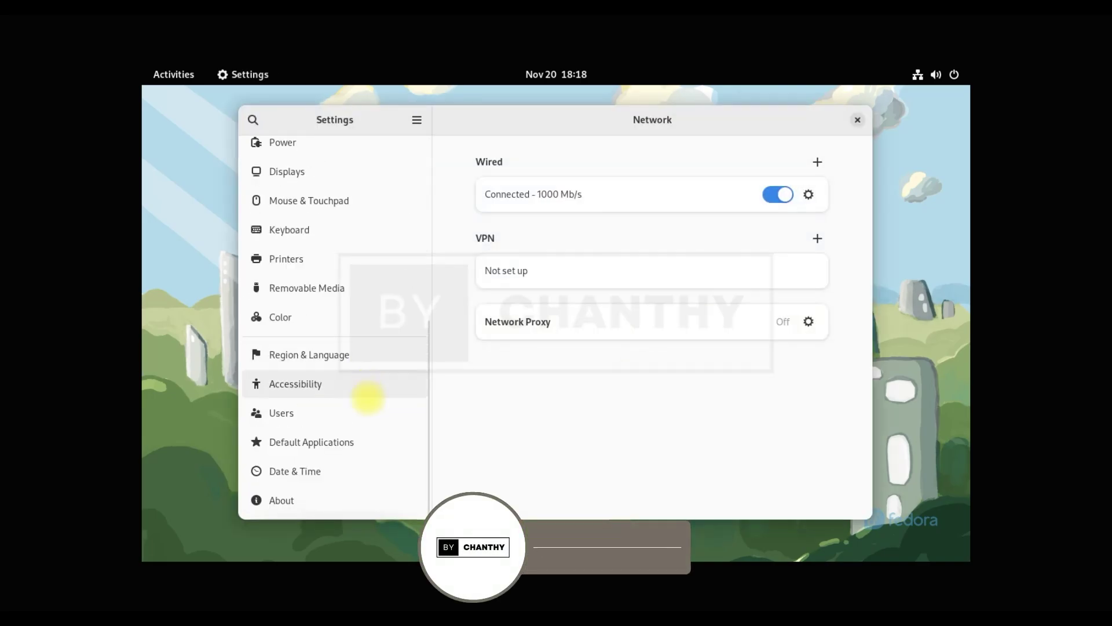
pyautogui.click(298, 504)
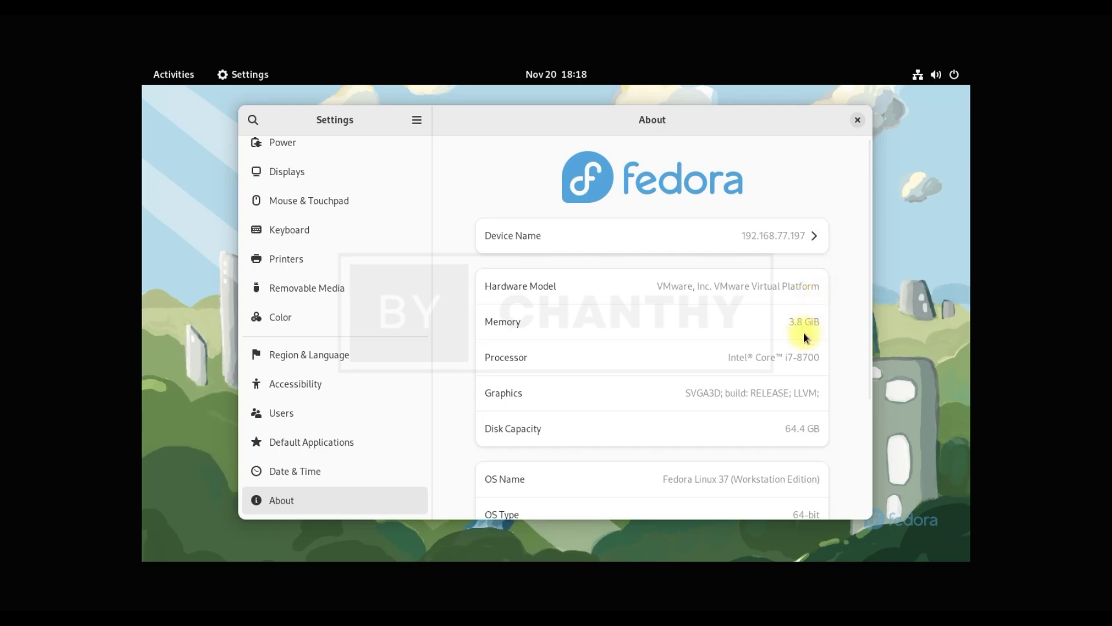
# Step: Rename the device from 192.168.77.197 to 'TOPSHARE-Fedora'
pyautogui.click(805, 240)
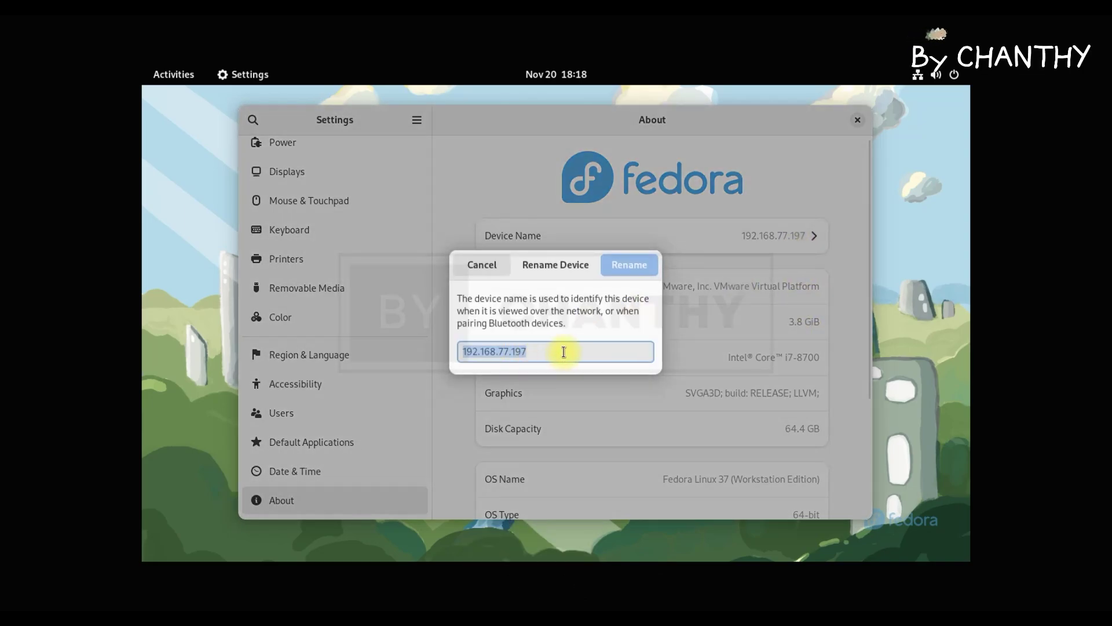
pyautogui.write('TOPSHARE')
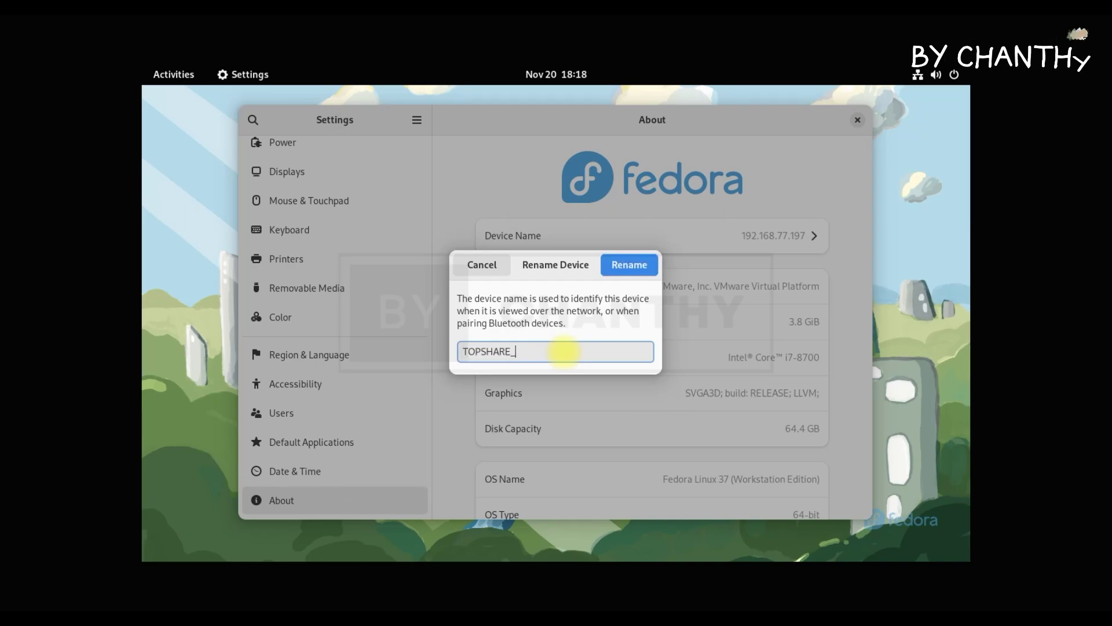
pyautogui.write('-Fedora')
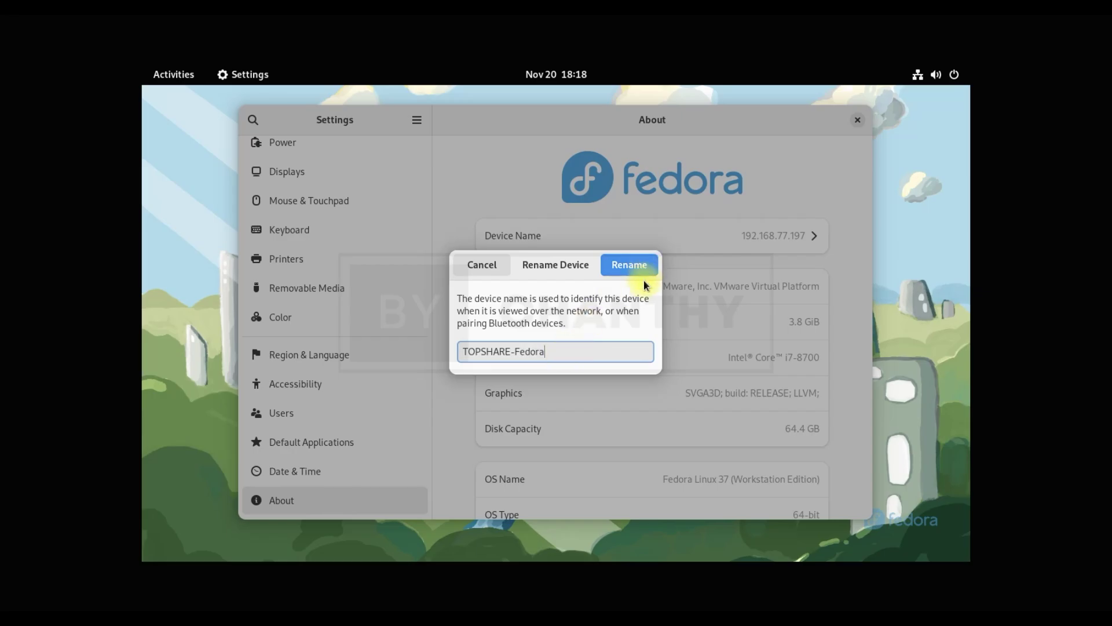
pyautogui.click(643, 269)
# Step: Select the Workstation Edition part of the OS Name on the About page, then clear the selection
pyautogui.scroll(-3, 852, 377)
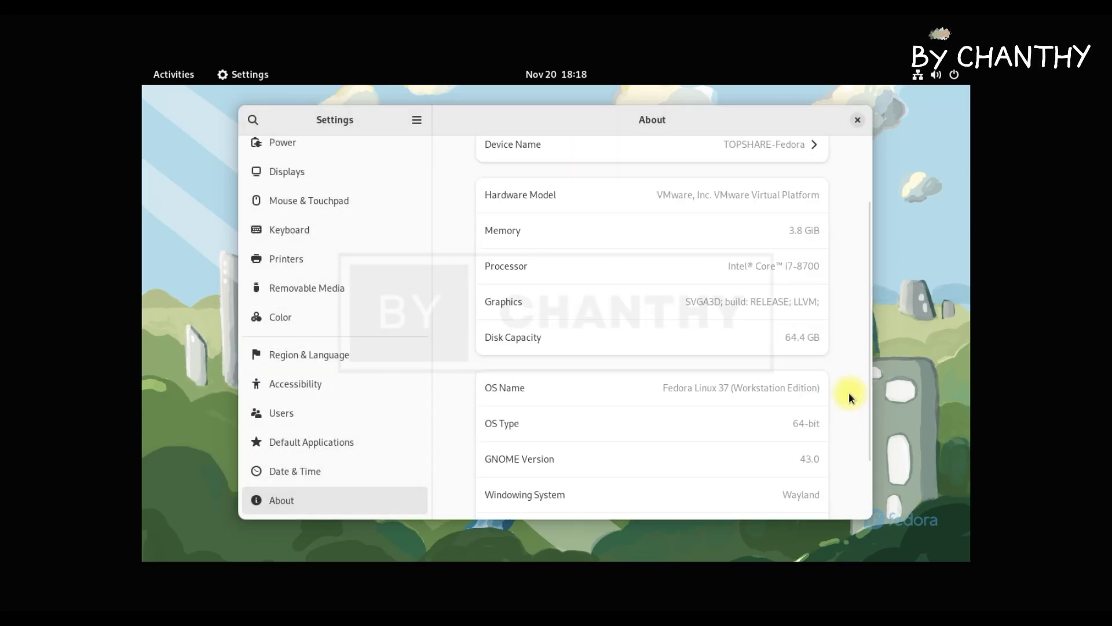
pyautogui.scroll(-3, 846, 395)
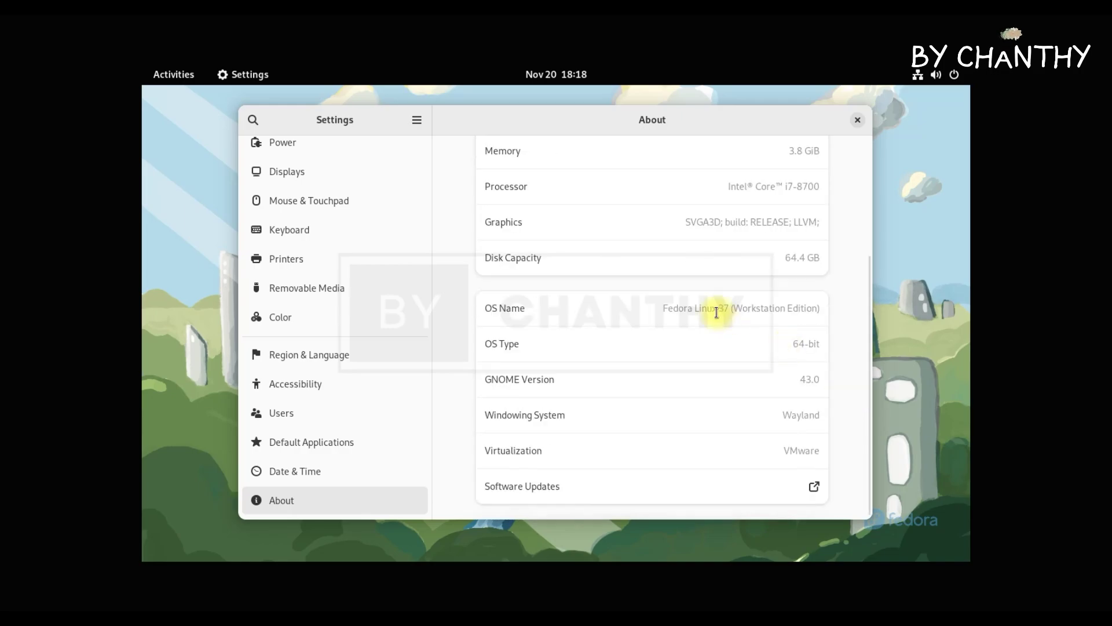
pyautogui.moveTo(662, 307); pyautogui.dragTo(731, 308)
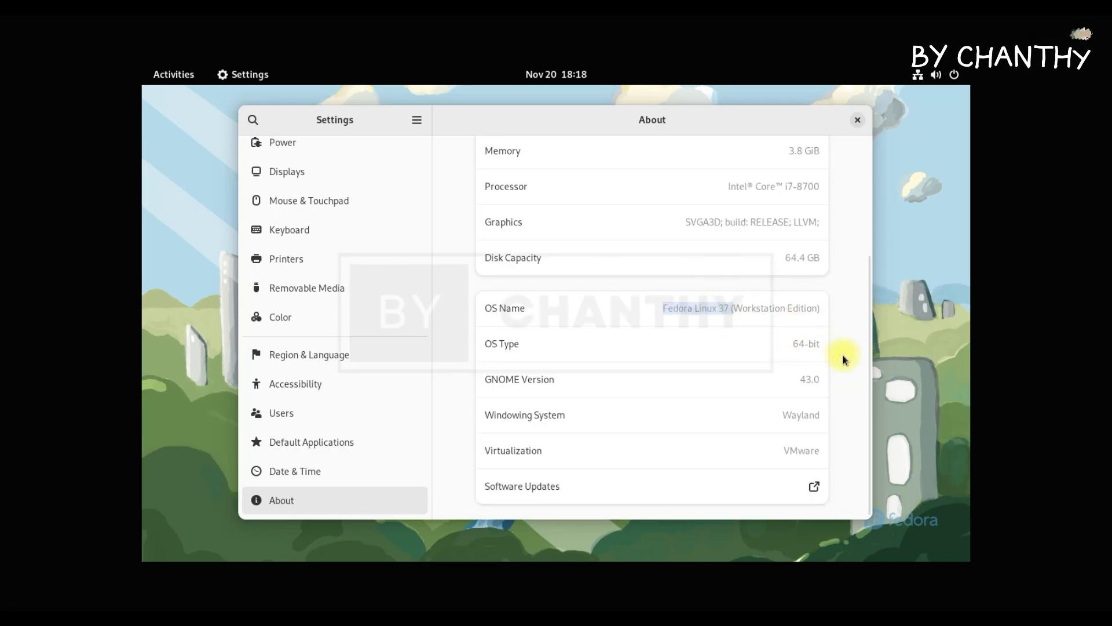
pyautogui.moveTo(734, 307); pyautogui.dragTo(819, 307)
pyautogui.moveTo(819, 308); pyautogui.dragTo(731, 307)
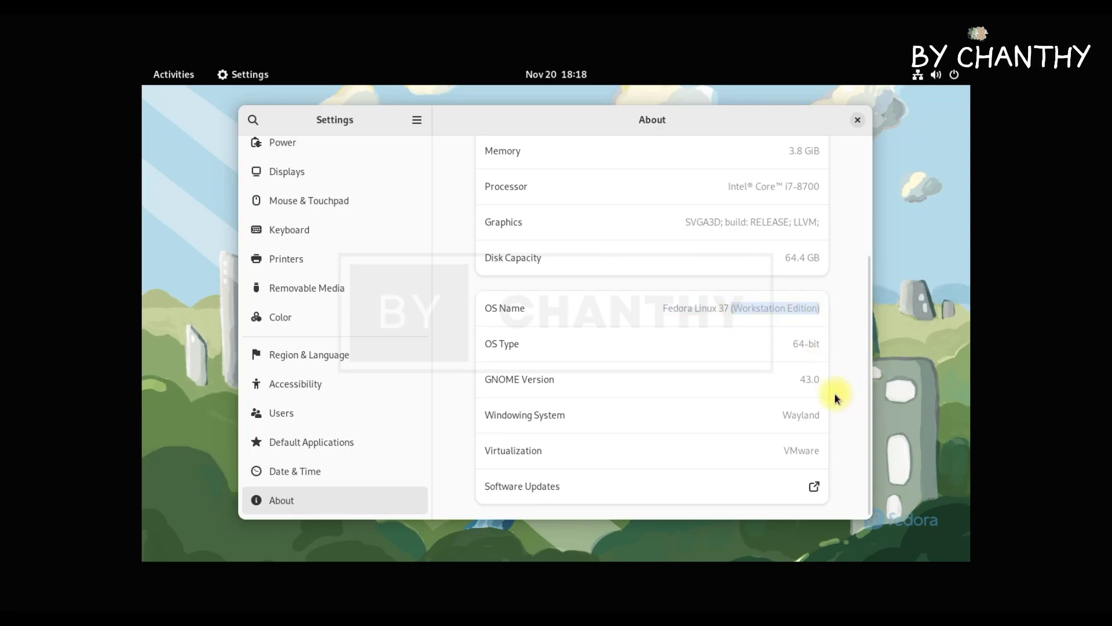
pyautogui.click(790, 344)
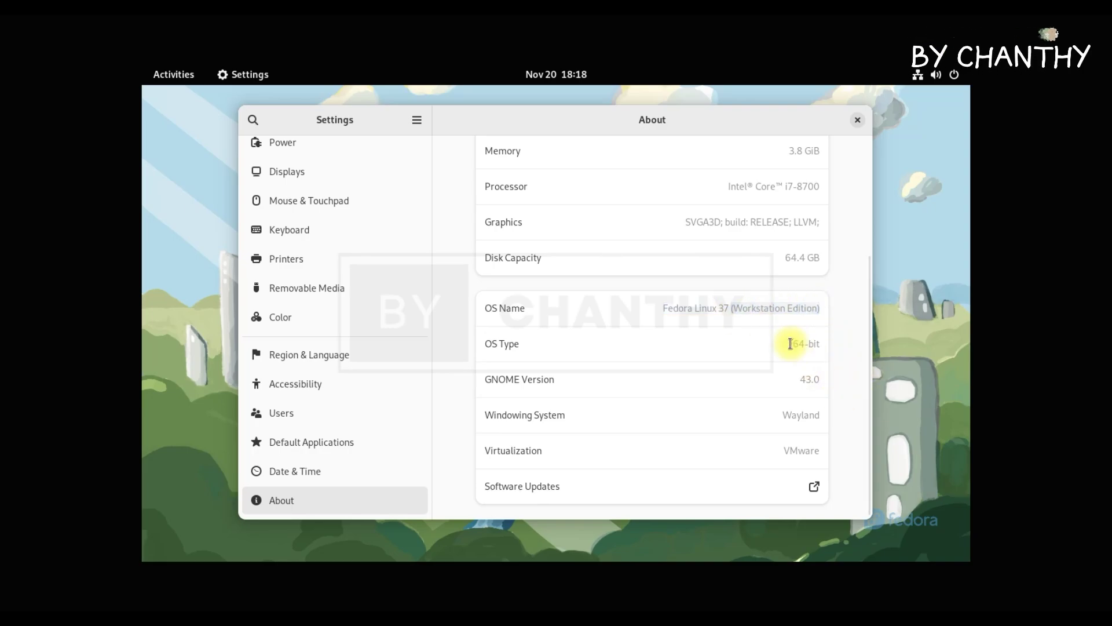
# Step: Show the Network page with the wired connection at 1000 Mb/s
pyautogui.scroll(3, 789, 457)
pyautogui.scroll(10, 325, 334)
pyautogui.click(303, 164)
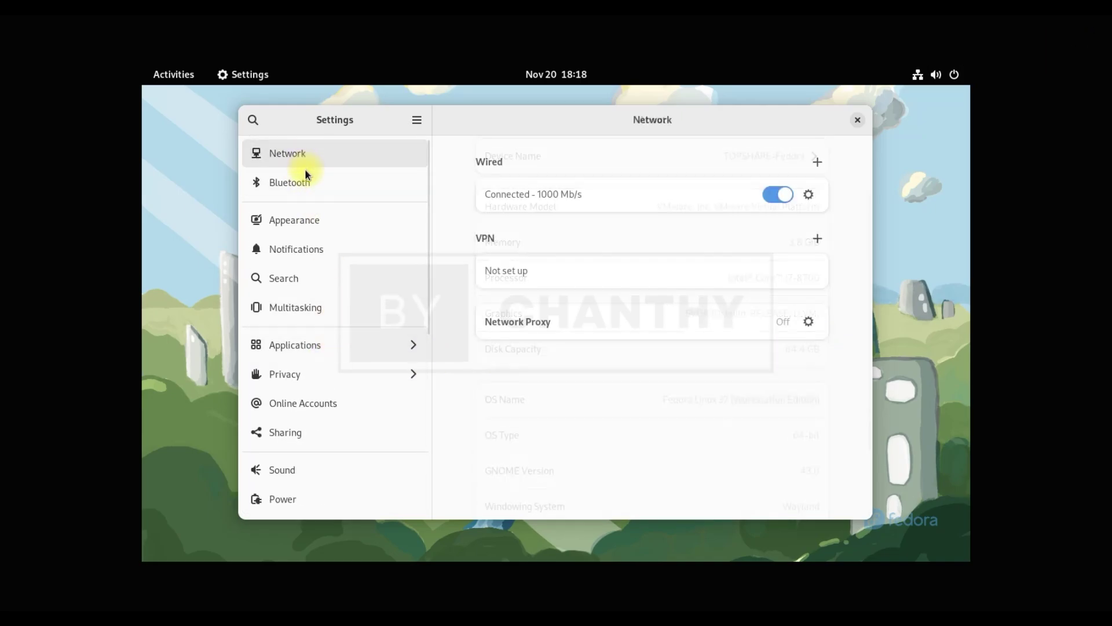
# Step: Browse the Bluetooth, Appearance, Notifications, Search and Multitasking settings pages
pyautogui.click(305, 177)
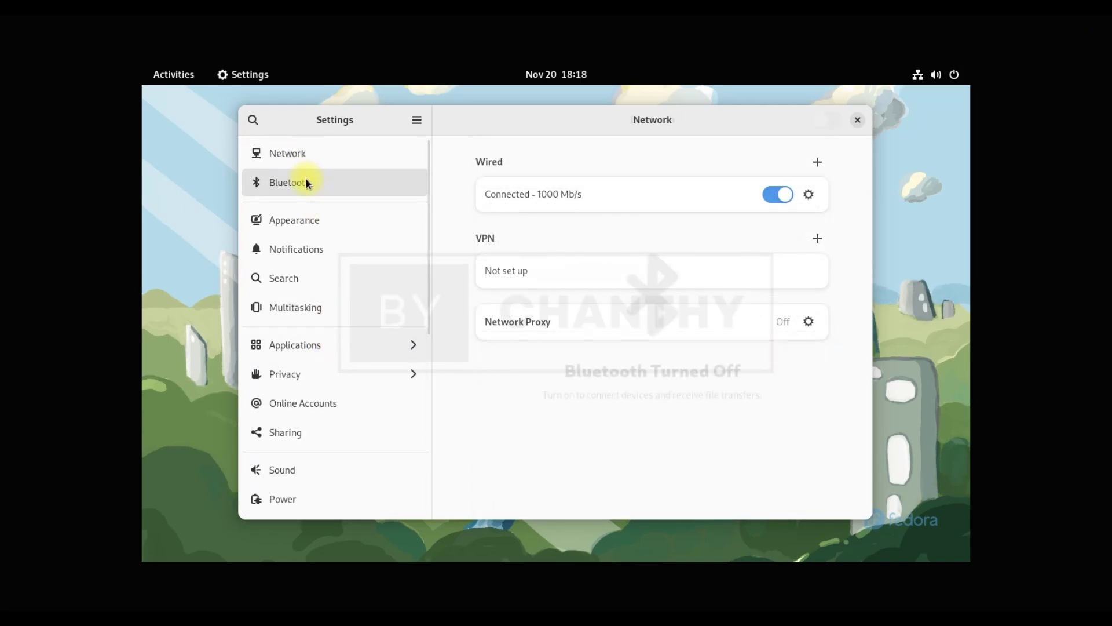
pyautogui.click(311, 219)
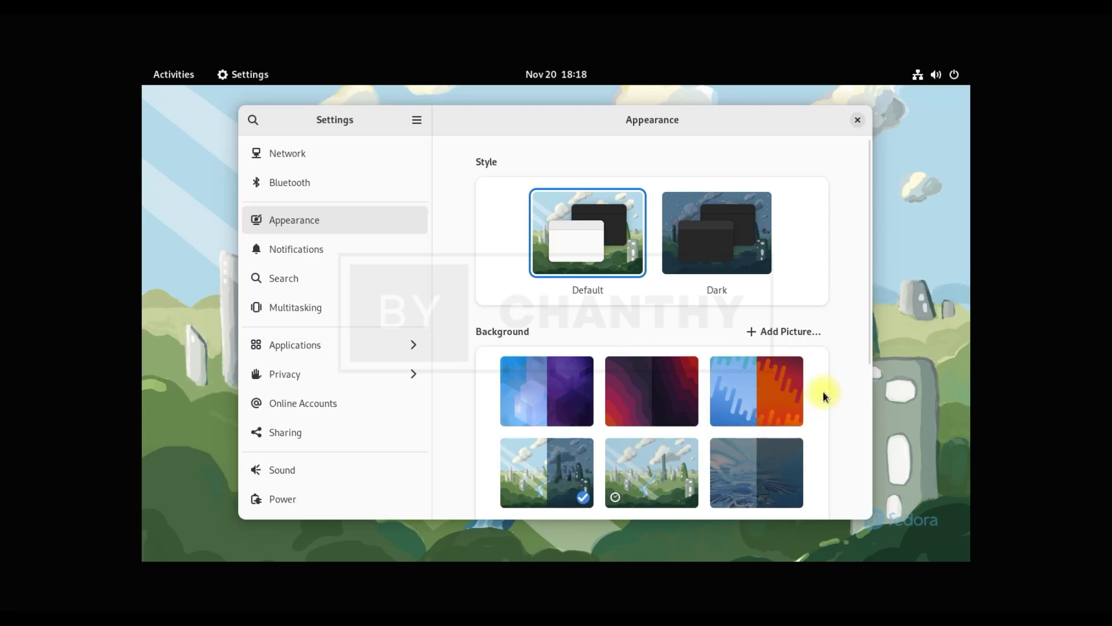
pyautogui.click(298, 250)
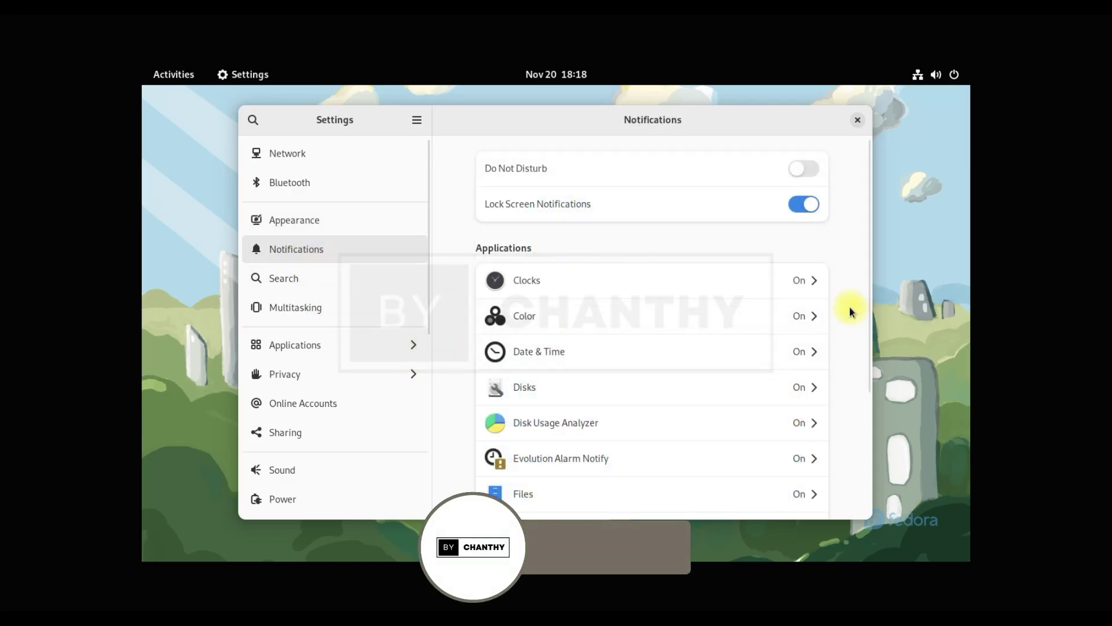
pyautogui.scroll(-5, 794, 322)
pyautogui.click(302, 288)
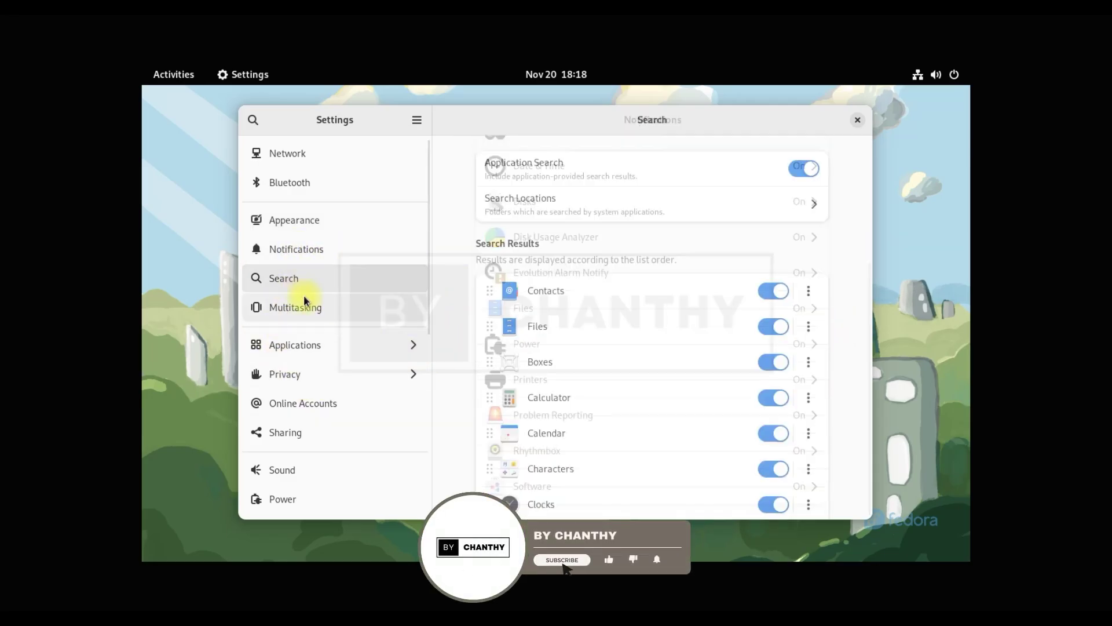
pyautogui.click(310, 306)
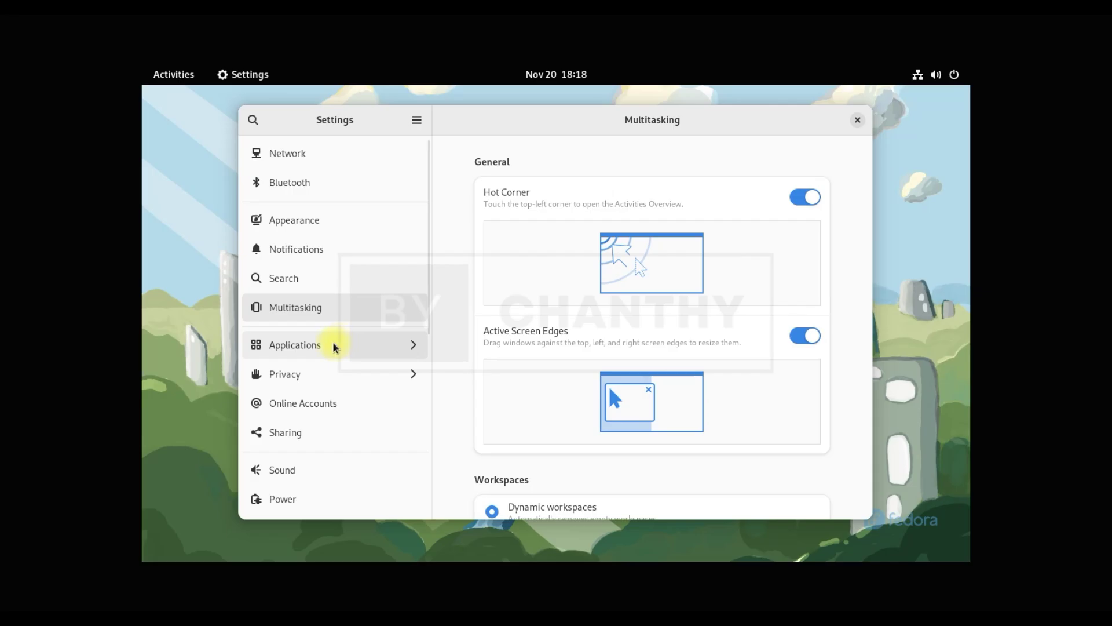
# Step: View the Applications and Privacy settings, then the Online Accounts and Sharing pages
pyautogui.click(334, 344)
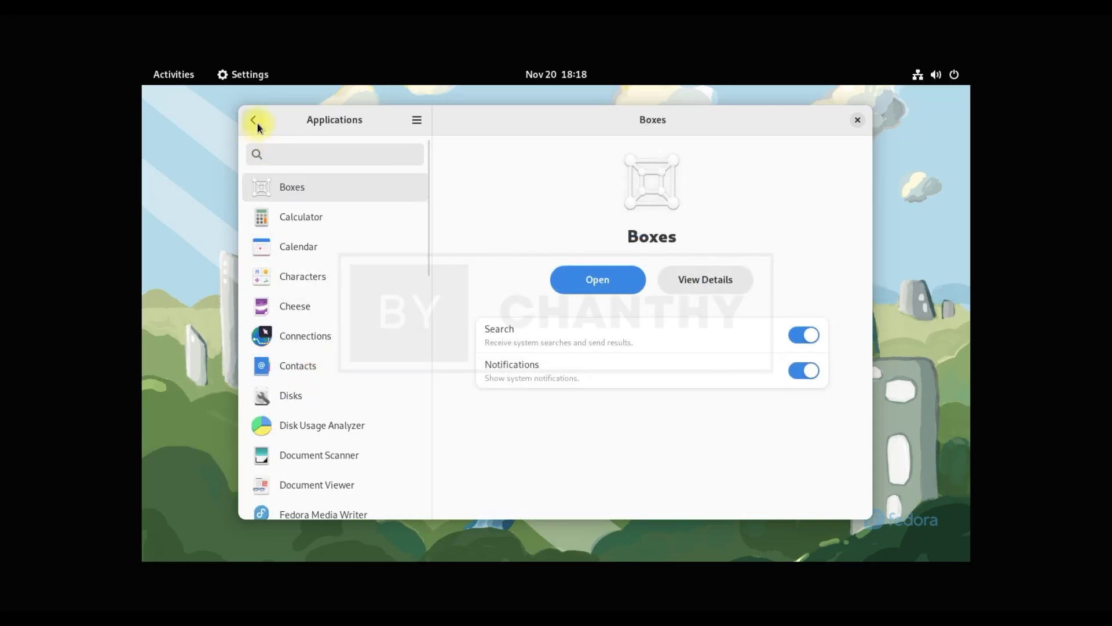
pyautogui.click(255, 123)
pyautogui.click(347, 380)
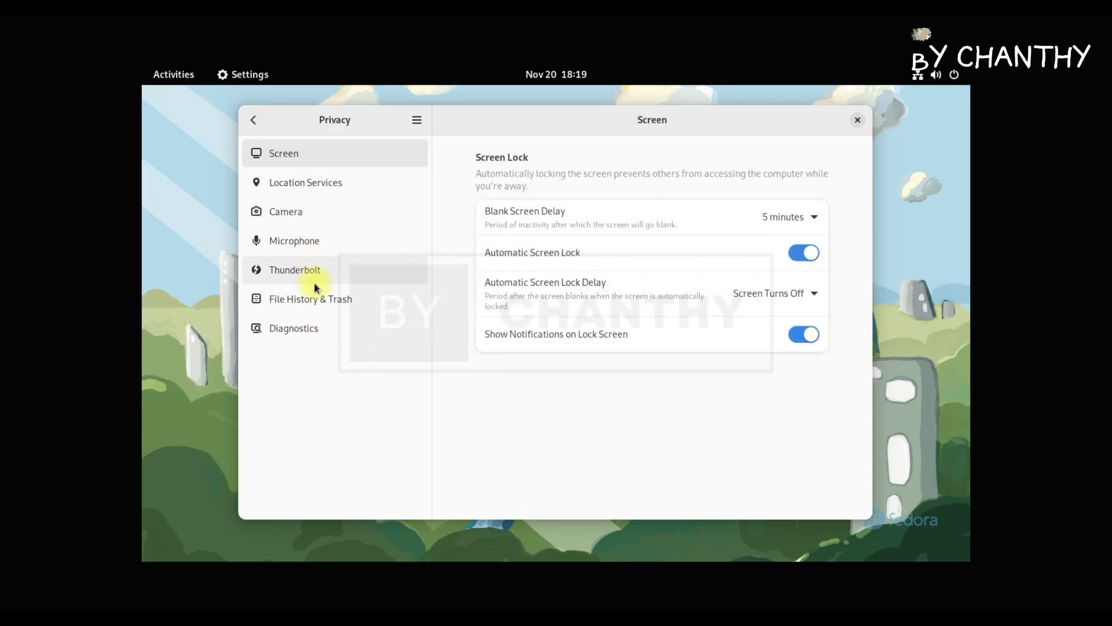
pyautogui.click(244, 120)
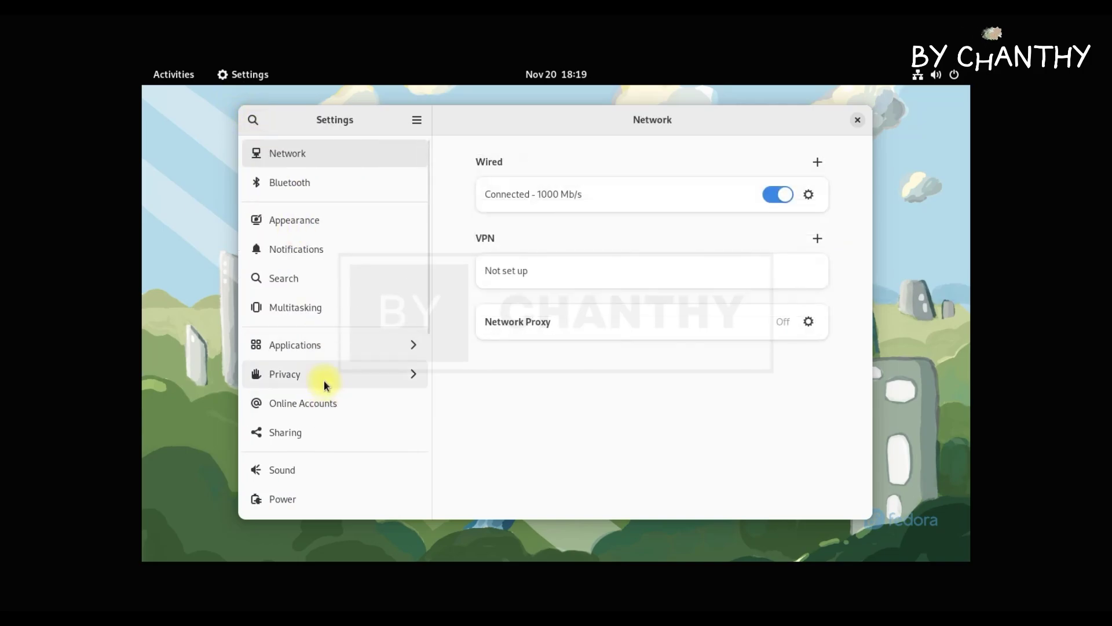
pyautogui.click(374, 412)
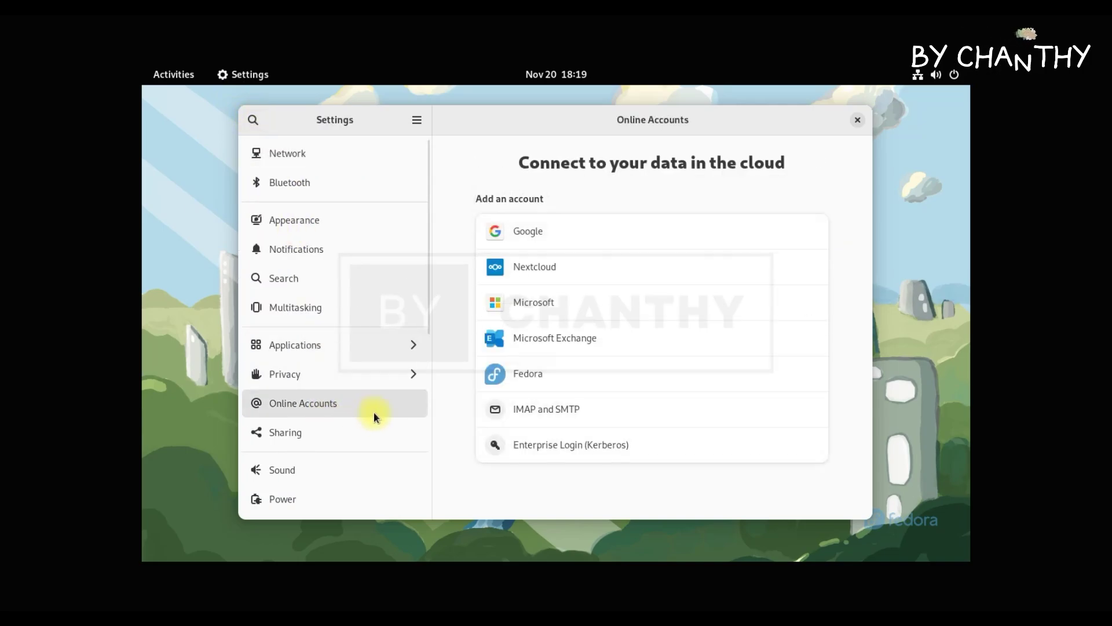
pyautogui.click(338, 432)
# Step: Go through the Sound, Power, Displays, Mouse & Touchpad, Keyboard and Printers pages
pyautogui.click(315, 464)
pyautogui.scroll(-4, 350, 434)
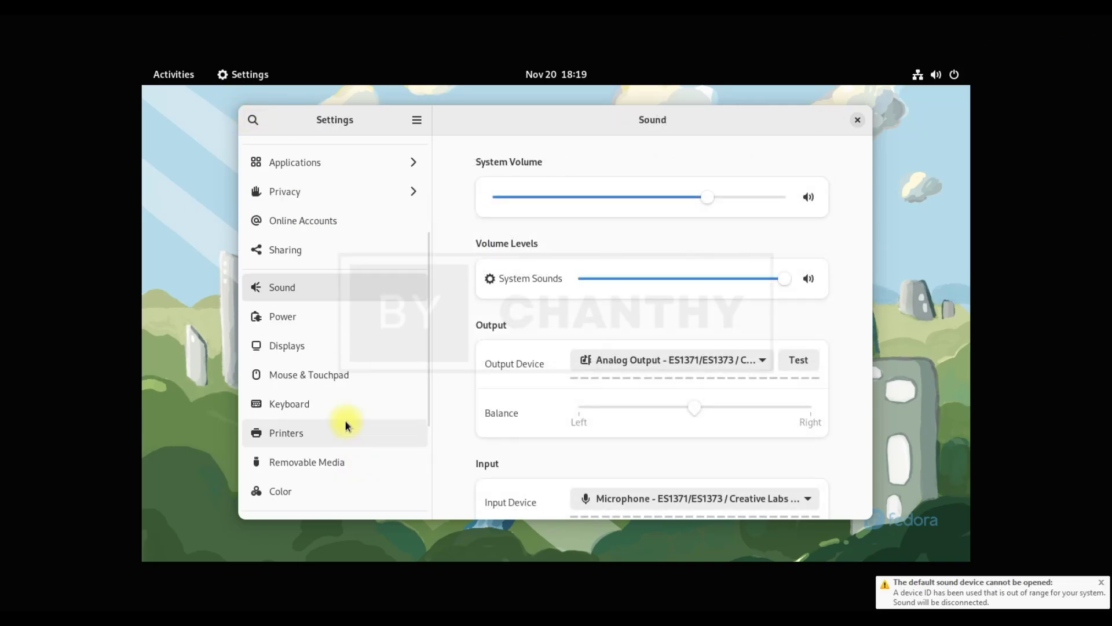
pyautogui.click(335, 318)
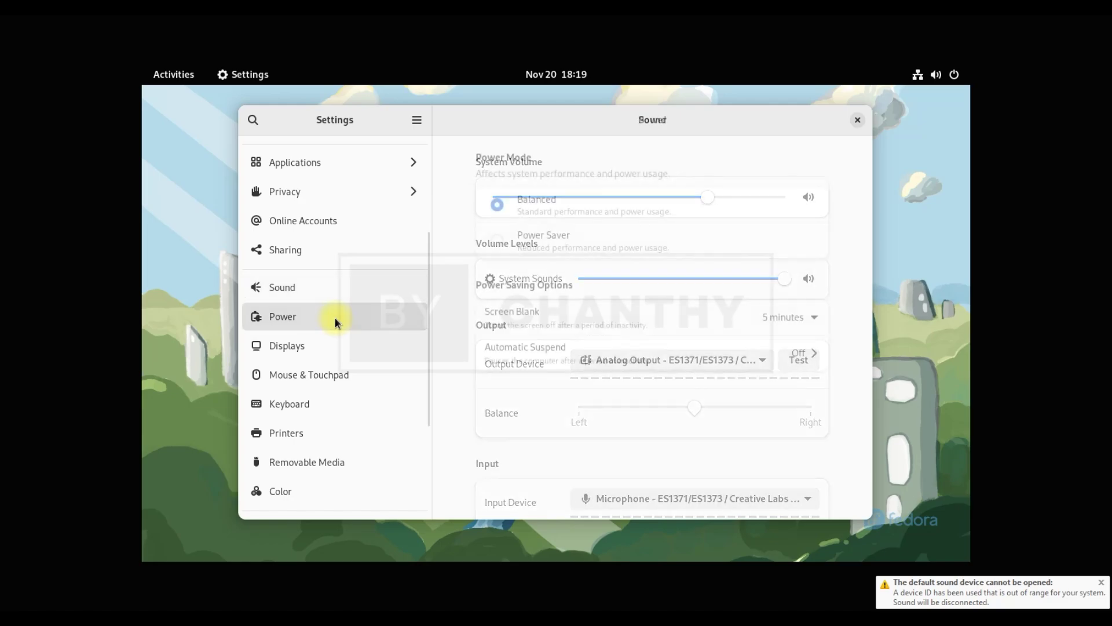
pyautogui.click(356, 346)
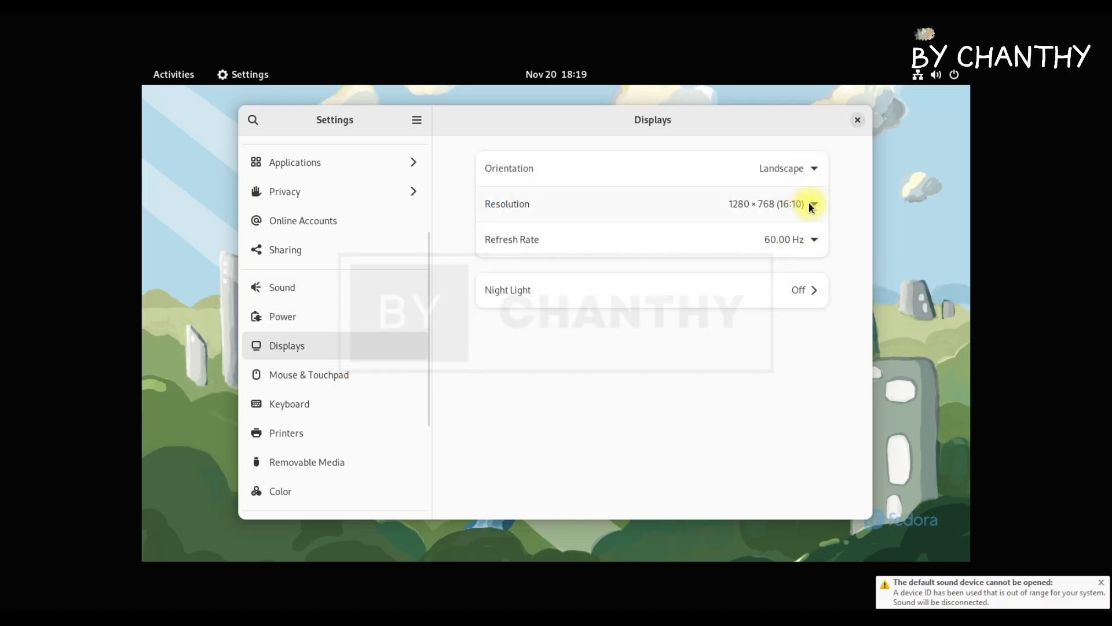
pyautogui.click(364, 373)
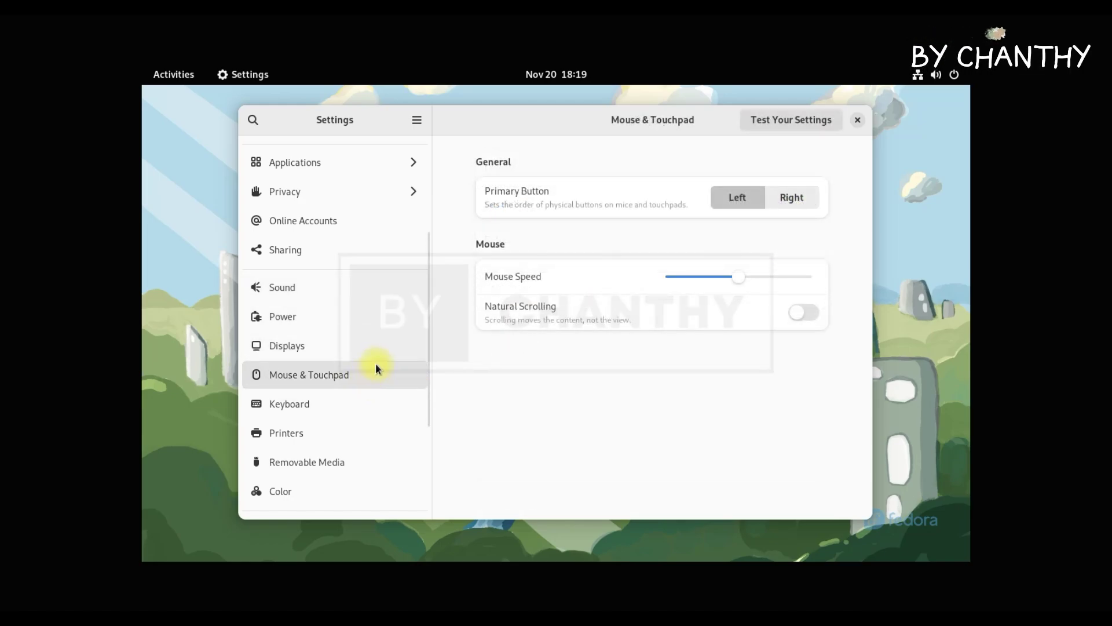
pyautogui.click(329, 412)
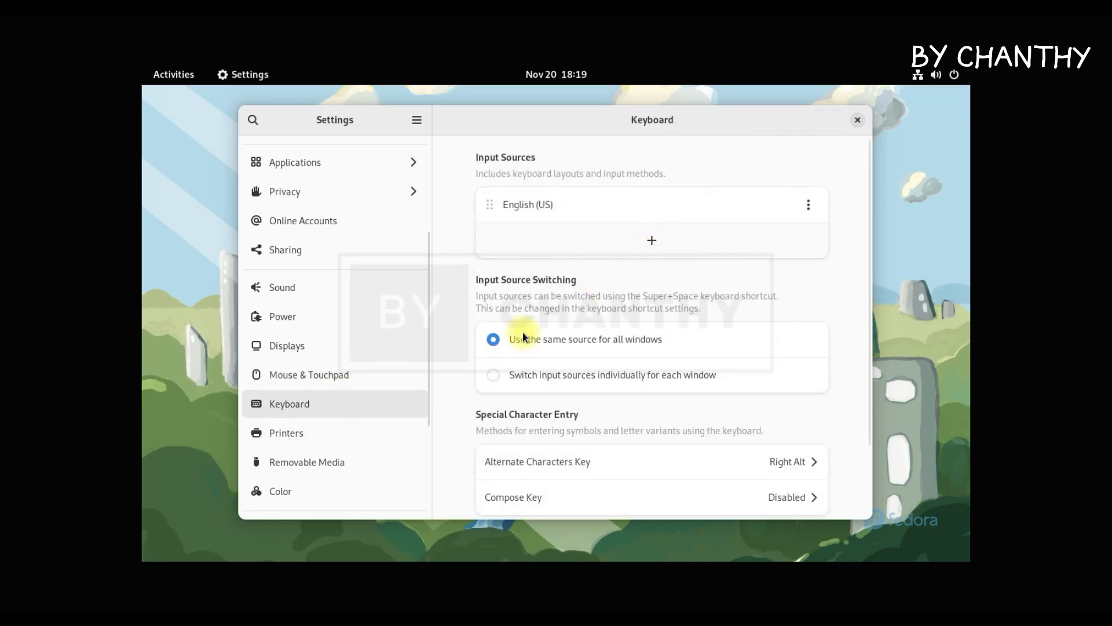
pyautogui.click(328, 433)
# Step: View Removable Media, Color, Region & Language, Accessibility, Users, Default Applications and Date & Time, then close Settings
pyautogui.scroll(-5, 329, 433)
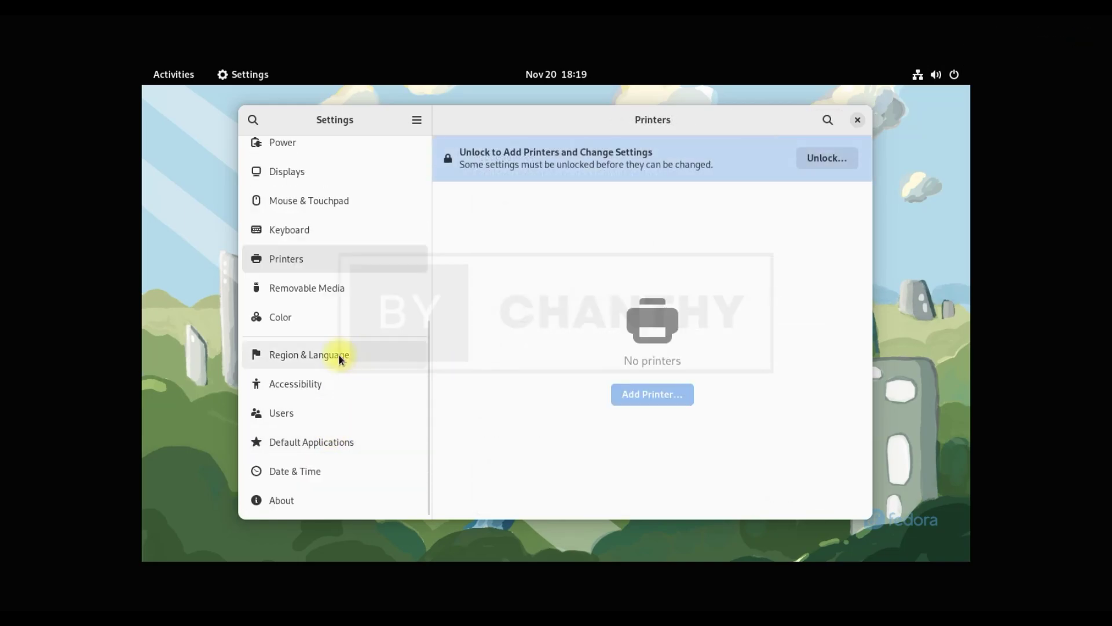
pyautogui.click(346, 300)
pyautogui.click(331, 313)
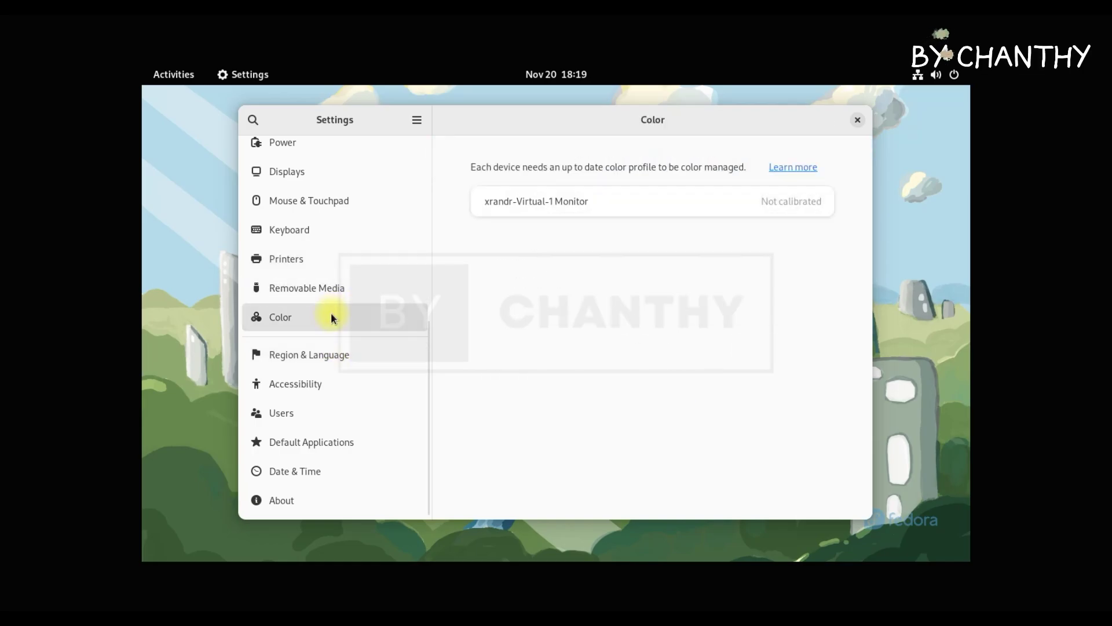
pyautogui.click(330, 355)
pyautogui.click(329, 380)
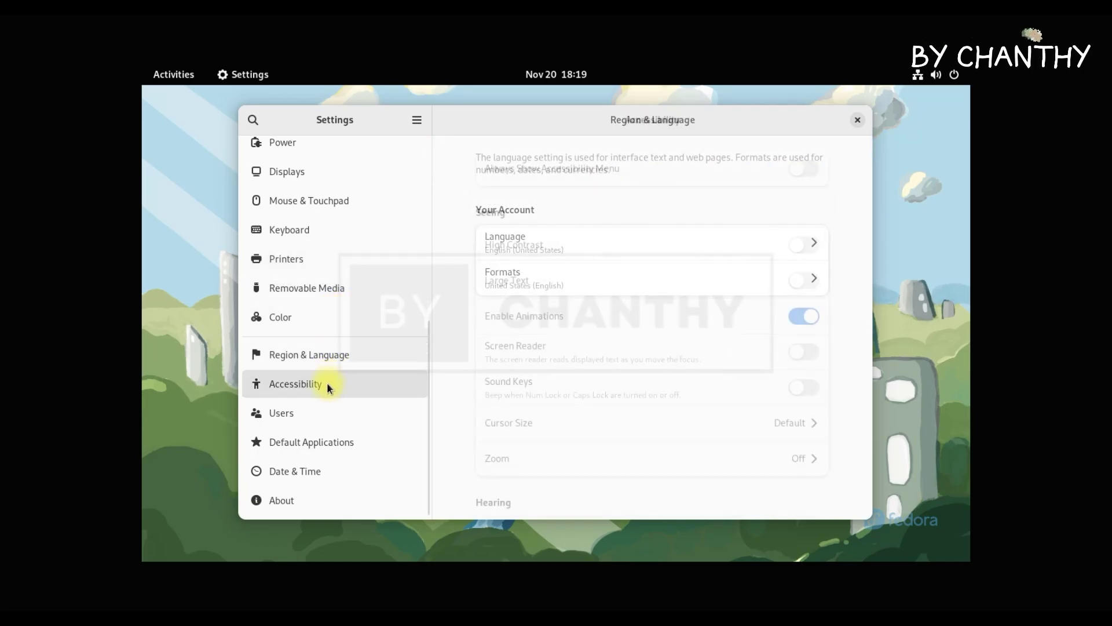
pyautogui.click(314, 413)
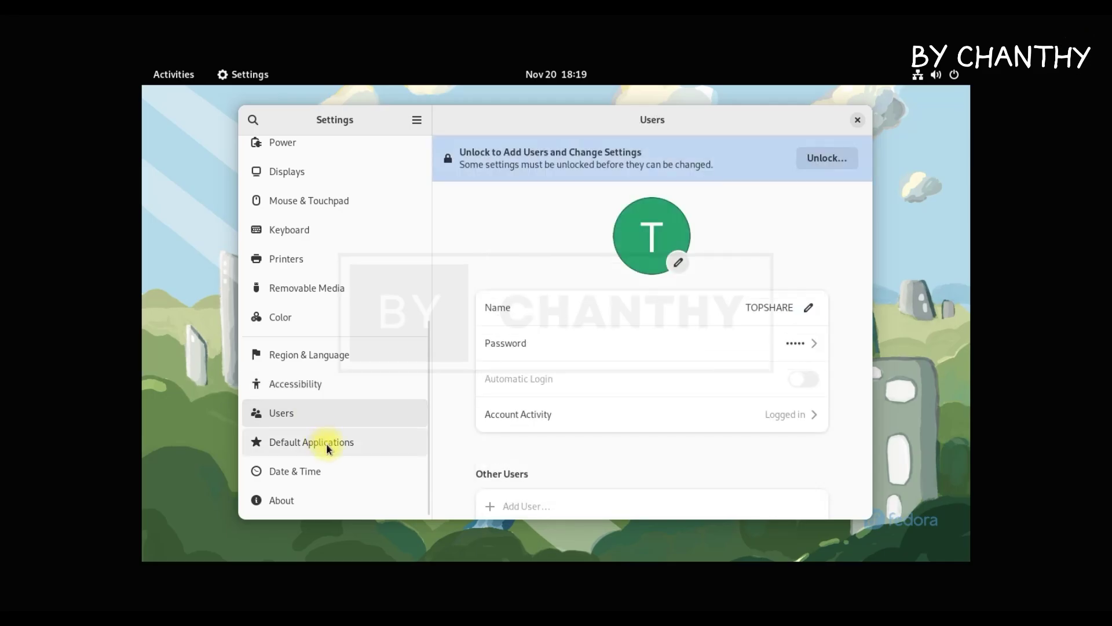
pyautogui.click(325, 443)
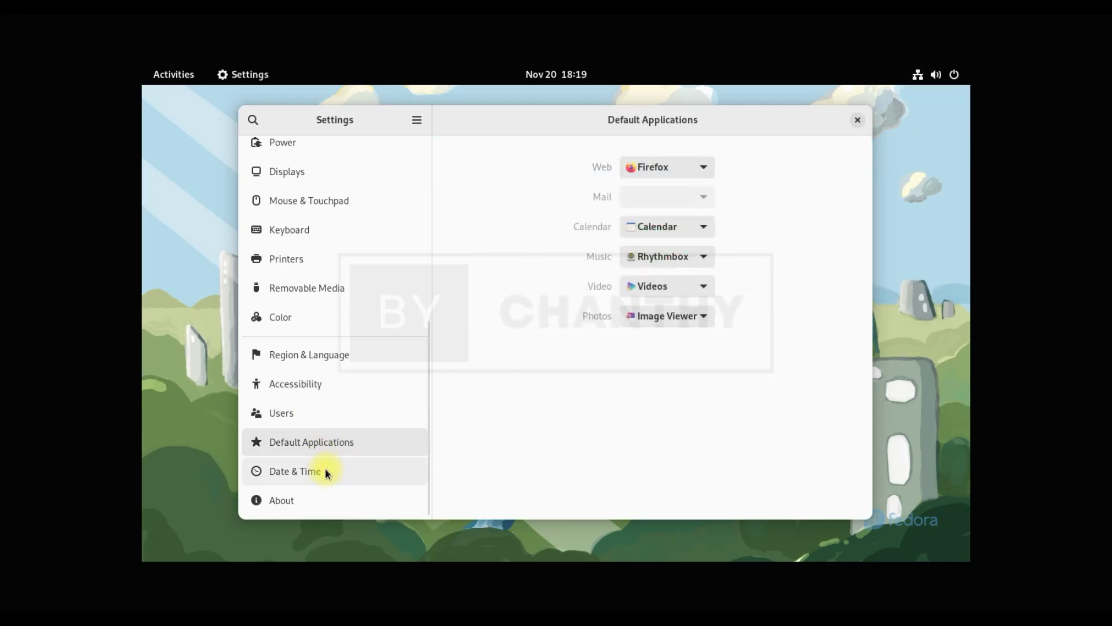
pyautogui.click(326, 469)
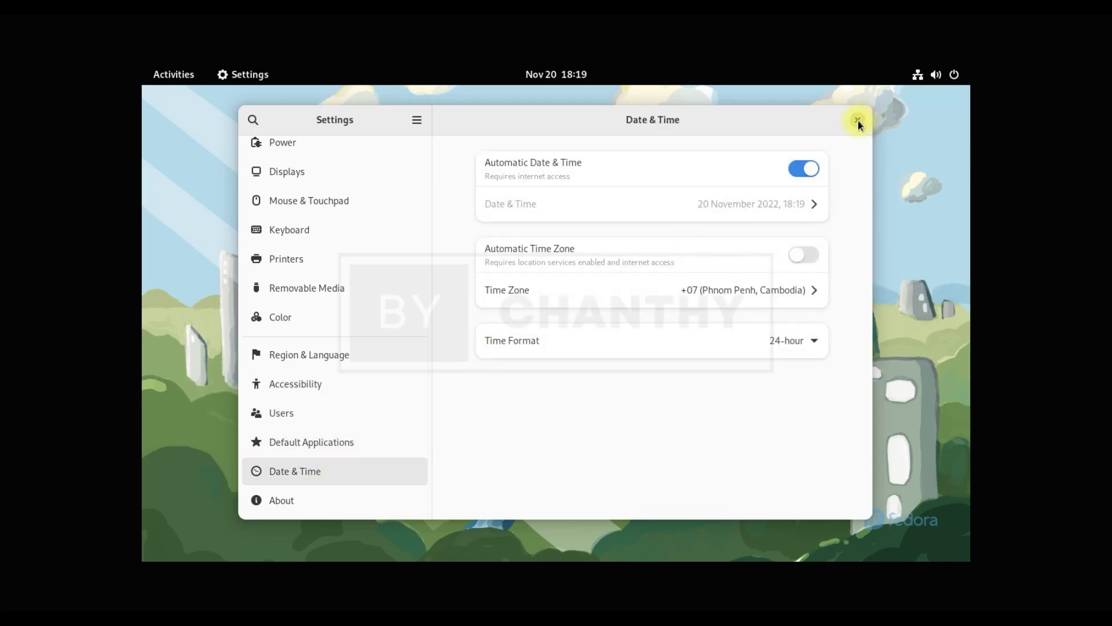
pyautogui.click(857, 120)
# Step: Open Software, view its Installed and Updates lists, then close it
pyautogui.click(935, 74)
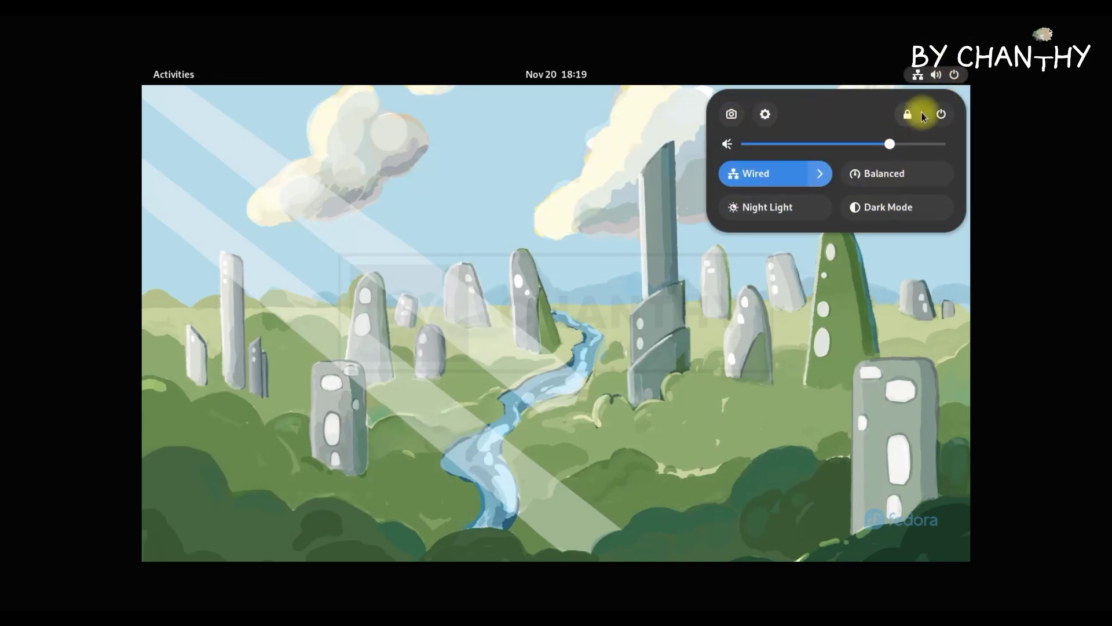
pyautogui.press('Escape')
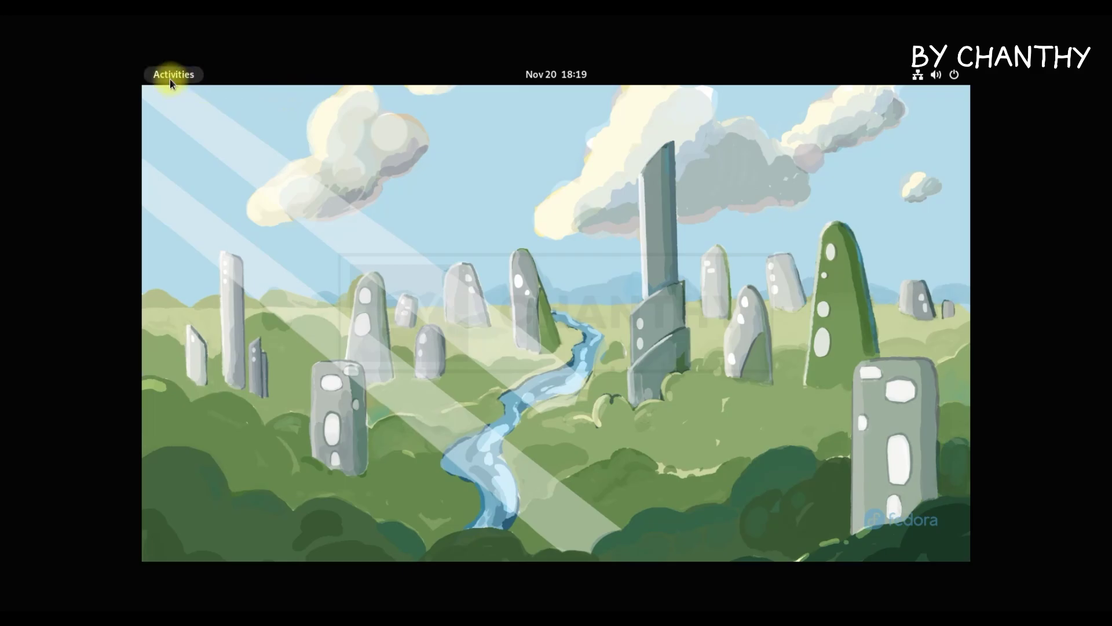
pyautogui.click(174, 74)
pyautogui.click(590, 530)
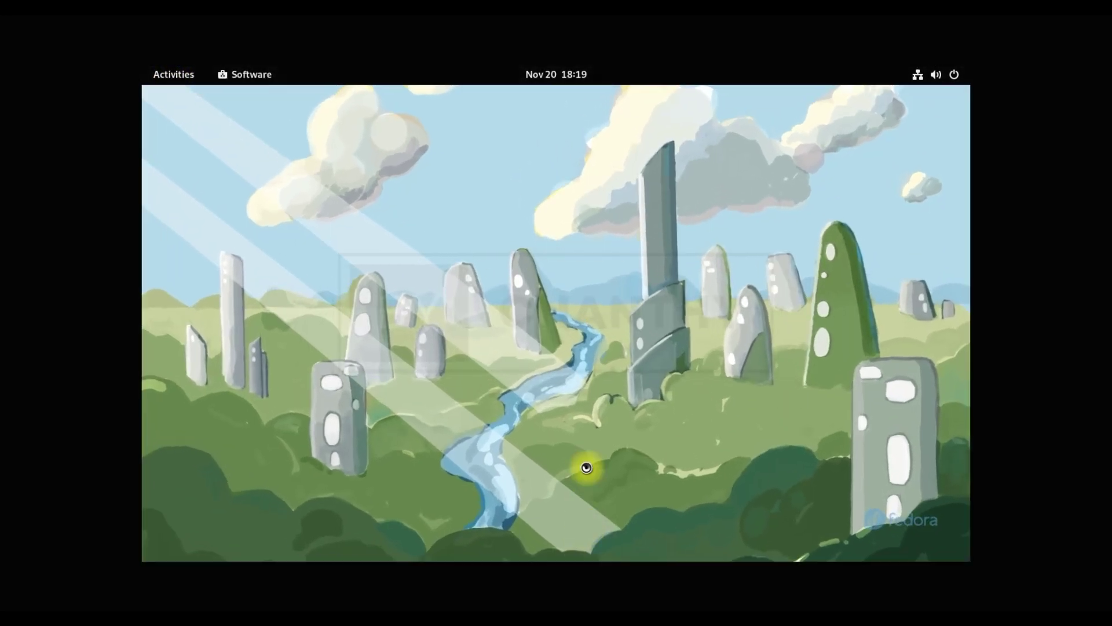
pyautogui.scroll(-5, 822, 330)
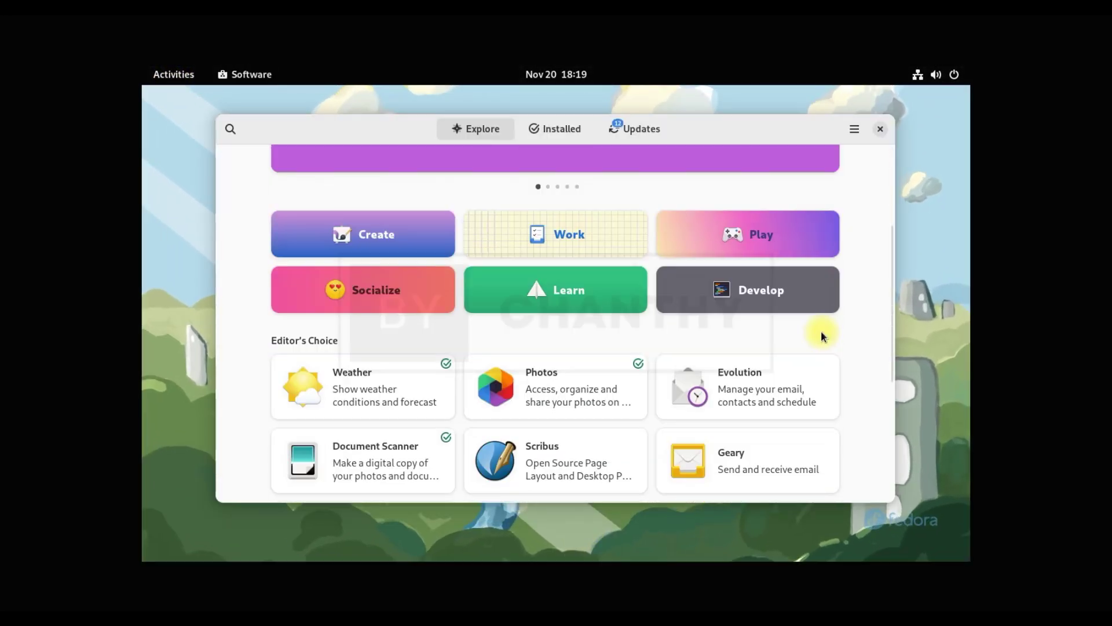
pyautogui.scroll(-3, 821, 335)
pyautogui.scroll(8, 808, 335)
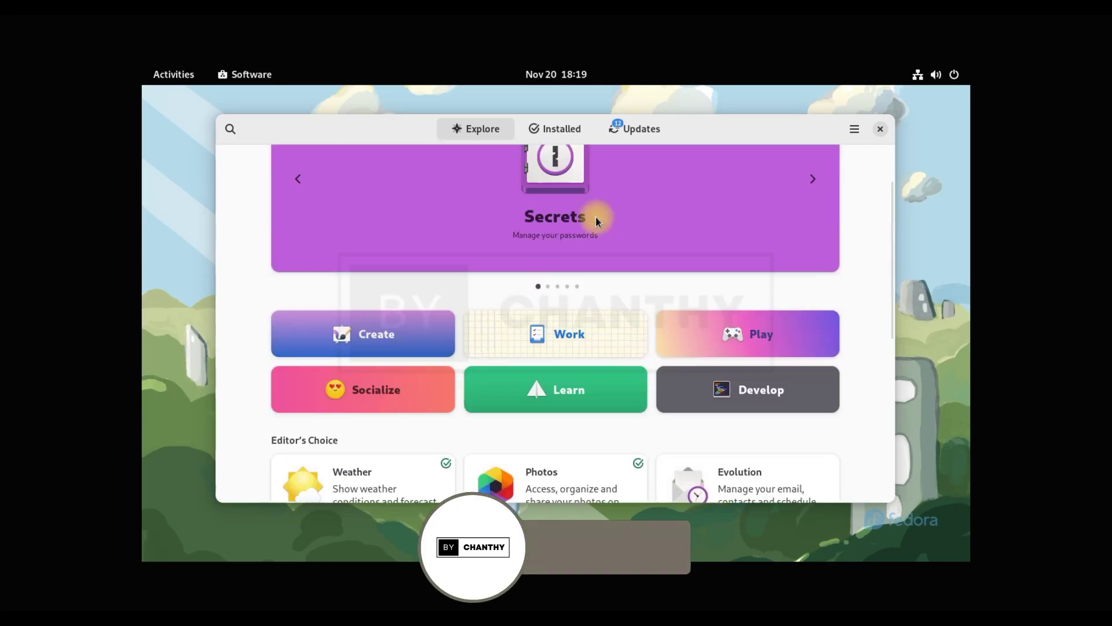
pyautogui.click(573, 126)
pyautogui.click(626, 127)
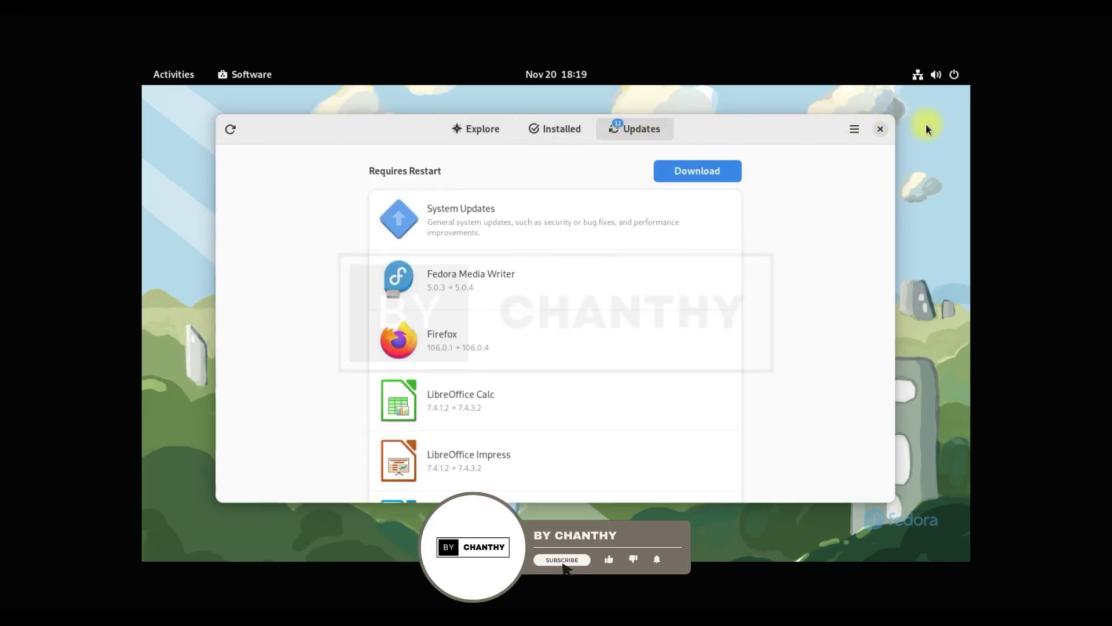
pyautogui.click(880, 129)
# Step: Open Files, browse the Documents, Downloads, Music and Videos folders, then close it
pyautogui.click(168, 74)
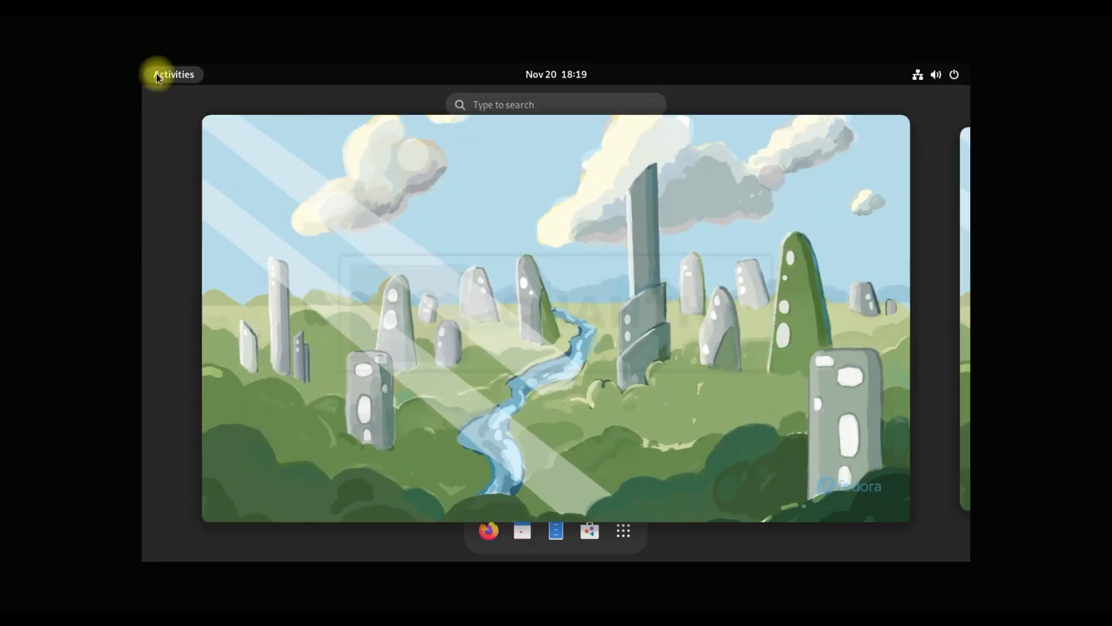
pyautogui.click(557, 530)
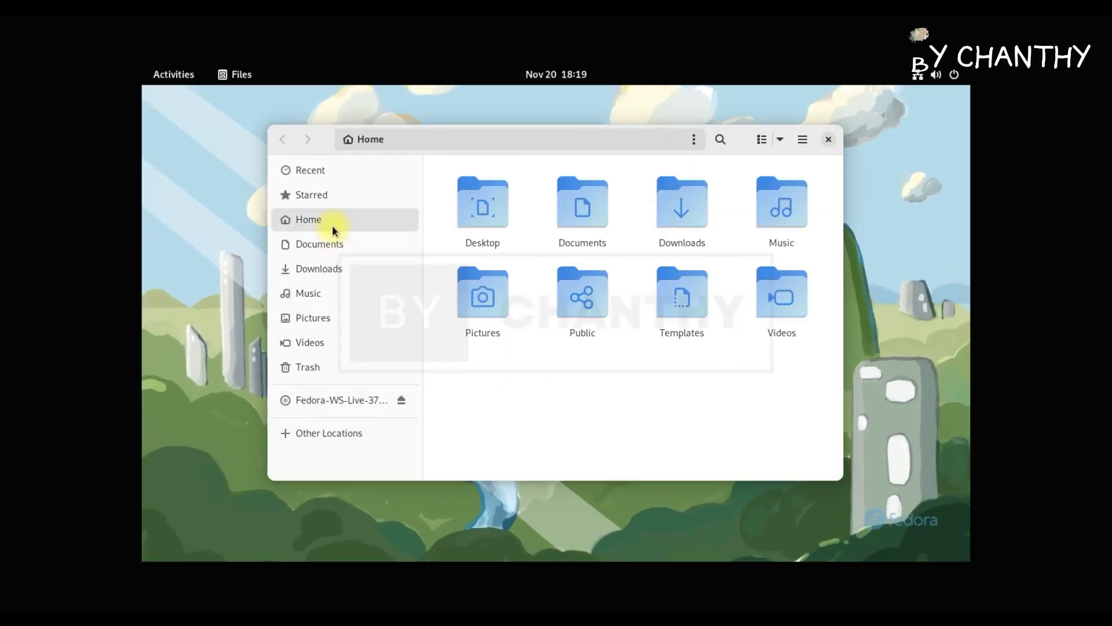
pyautogui.click(324, 246)
pyautogui.click(331, 269)
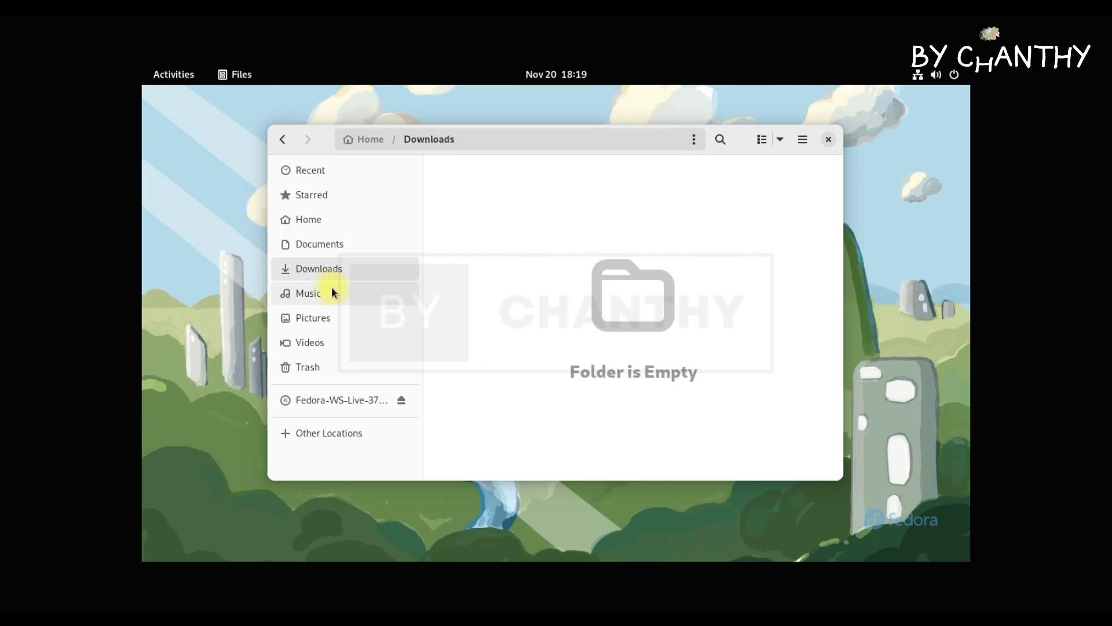
pyautogui.click(333, 291)
pyautogui.click(347, 344)
pyautogui.click(828, 139)
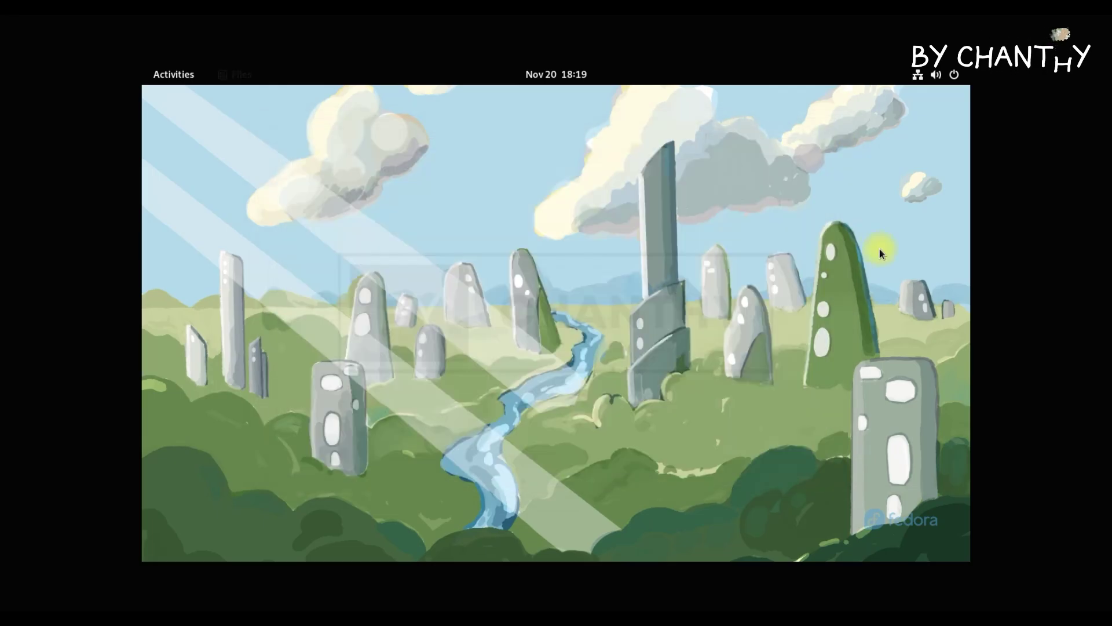
# Step: Power off the Fedora machine from the quick settings panel
pyautogui.click(949, 73)
pyautogui.click(941, 114)
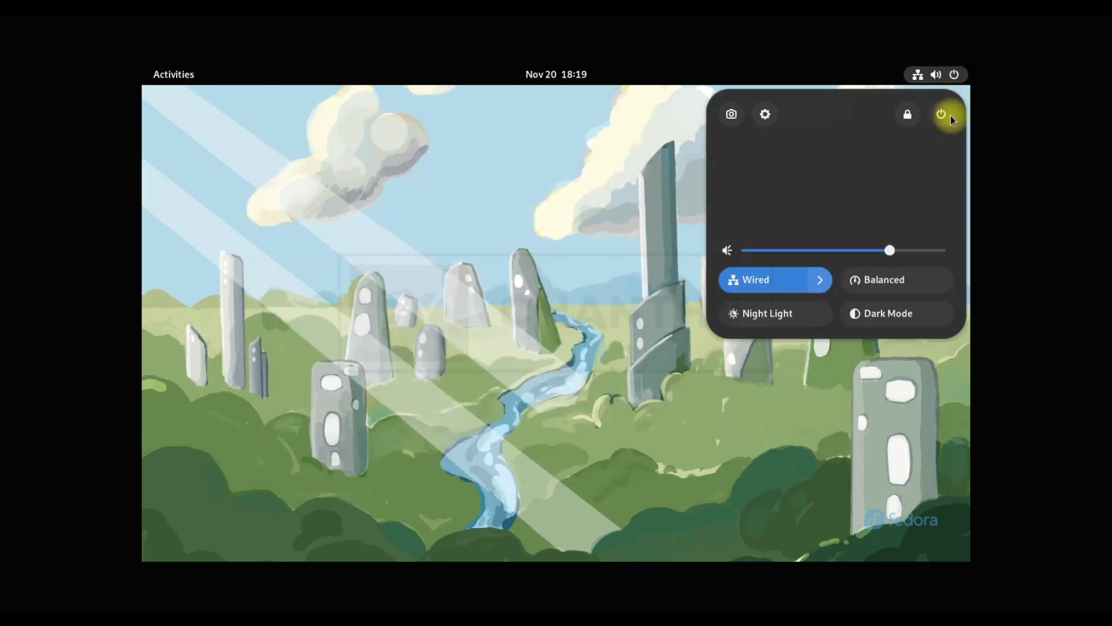
pyautogui.click(787, 238)
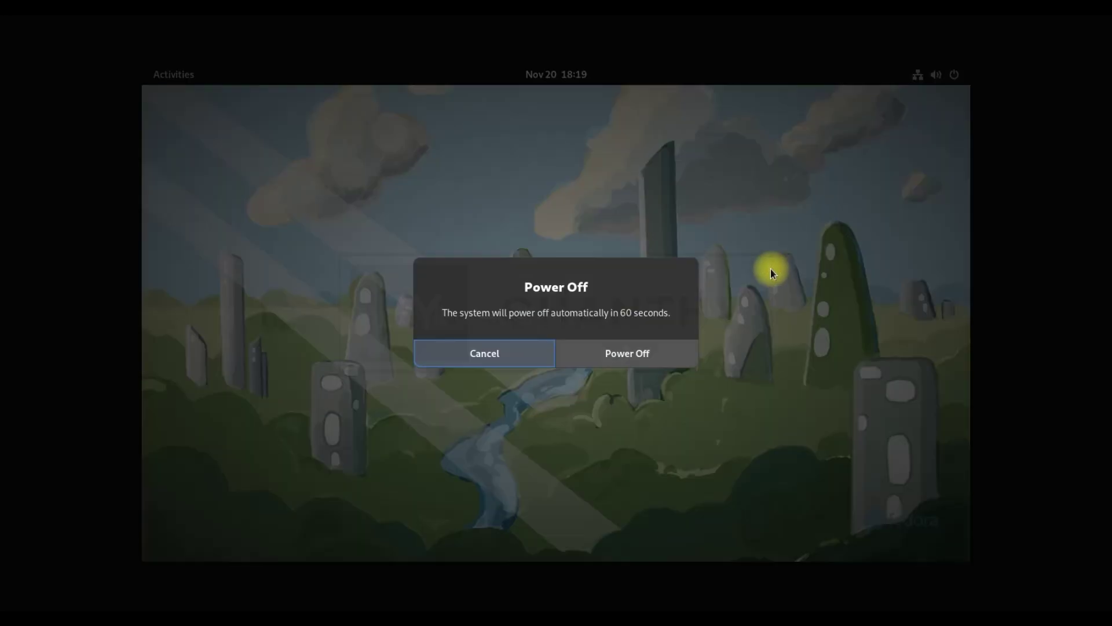
pyautogui.click(629, 351)
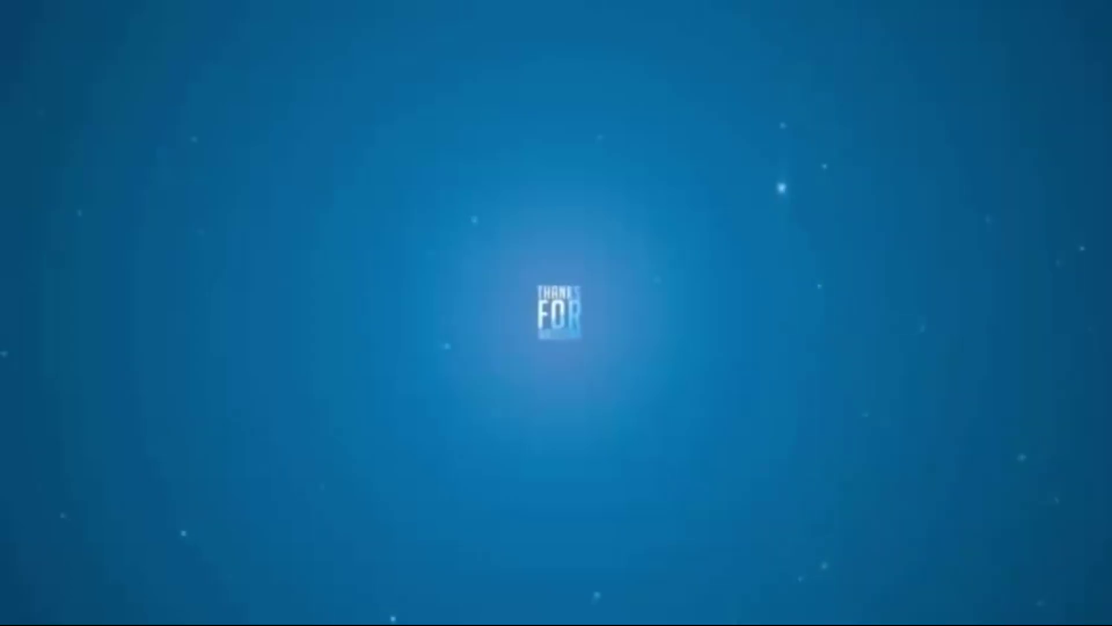